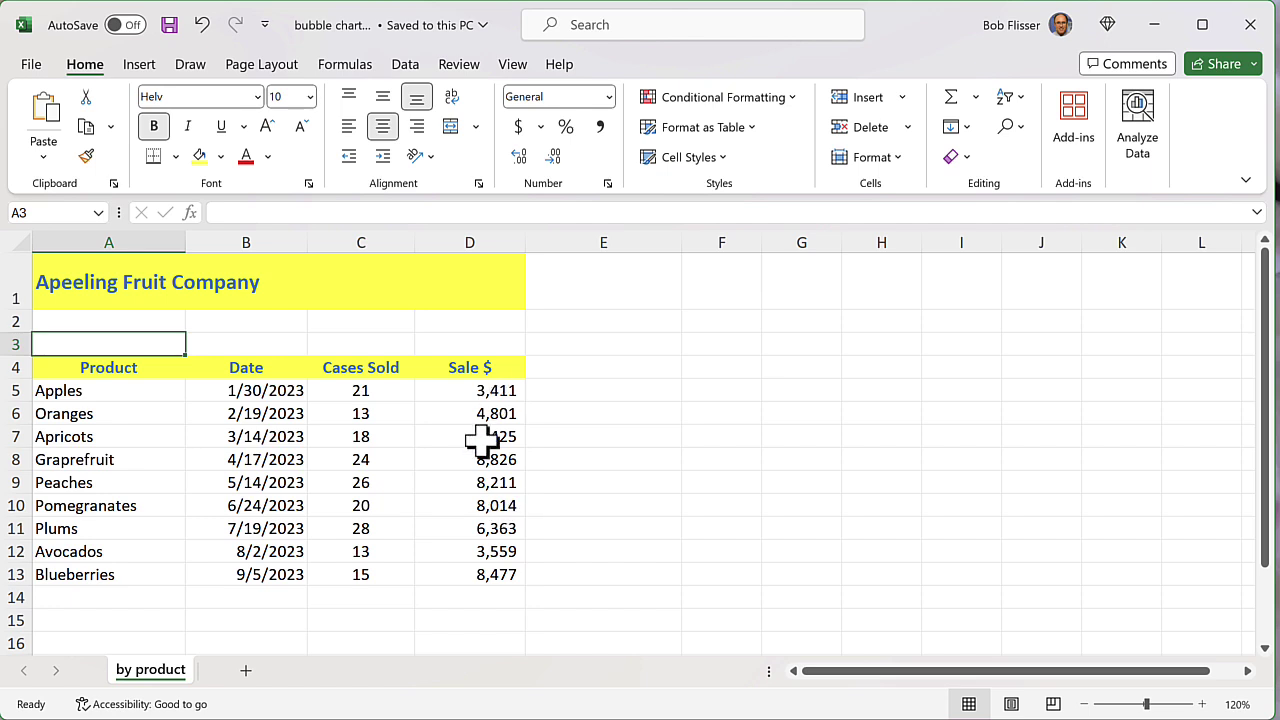
# Step: Insert a 3-D bubble chart from the Date, Cases Sold and Sale $ data in B4:D13, and enlarge it slightly
pyautogui.moveTo(254, 365); pyautogui.dragTo(470, 568)
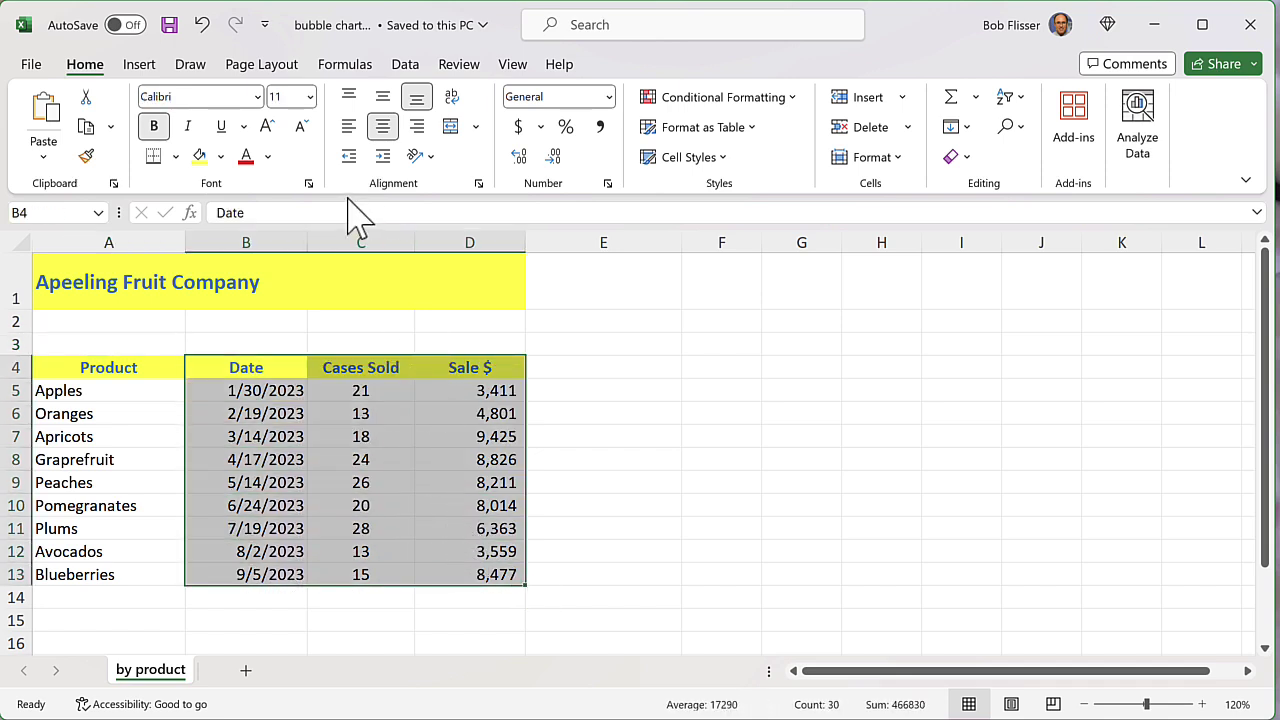
pyautogui.click(139, 66)
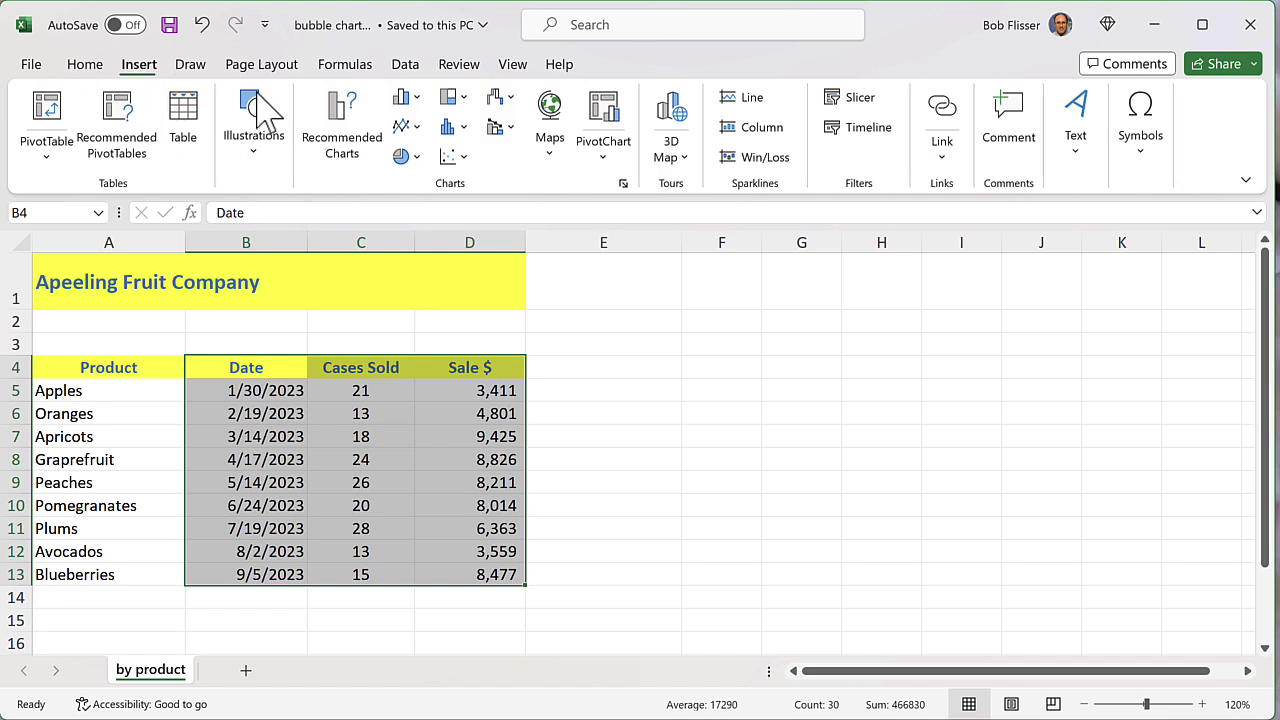
pyautogui.click(463, 160)
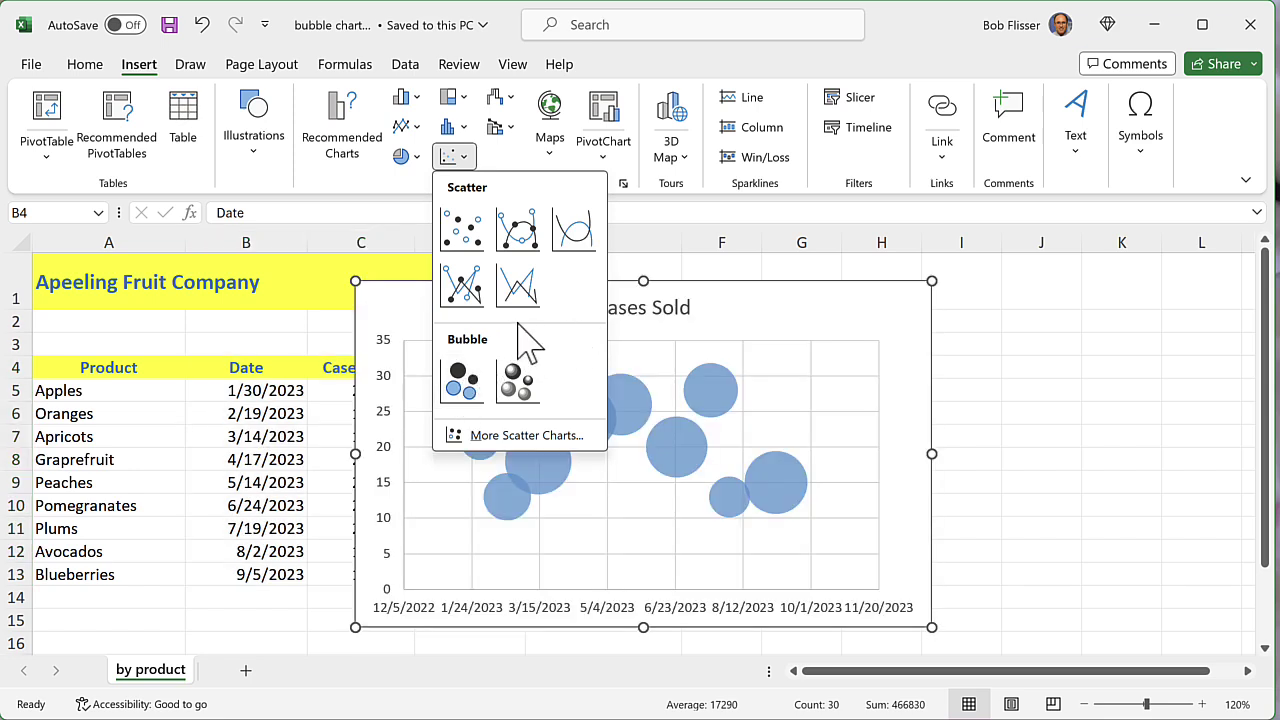
pyautogui.click(522, 381)
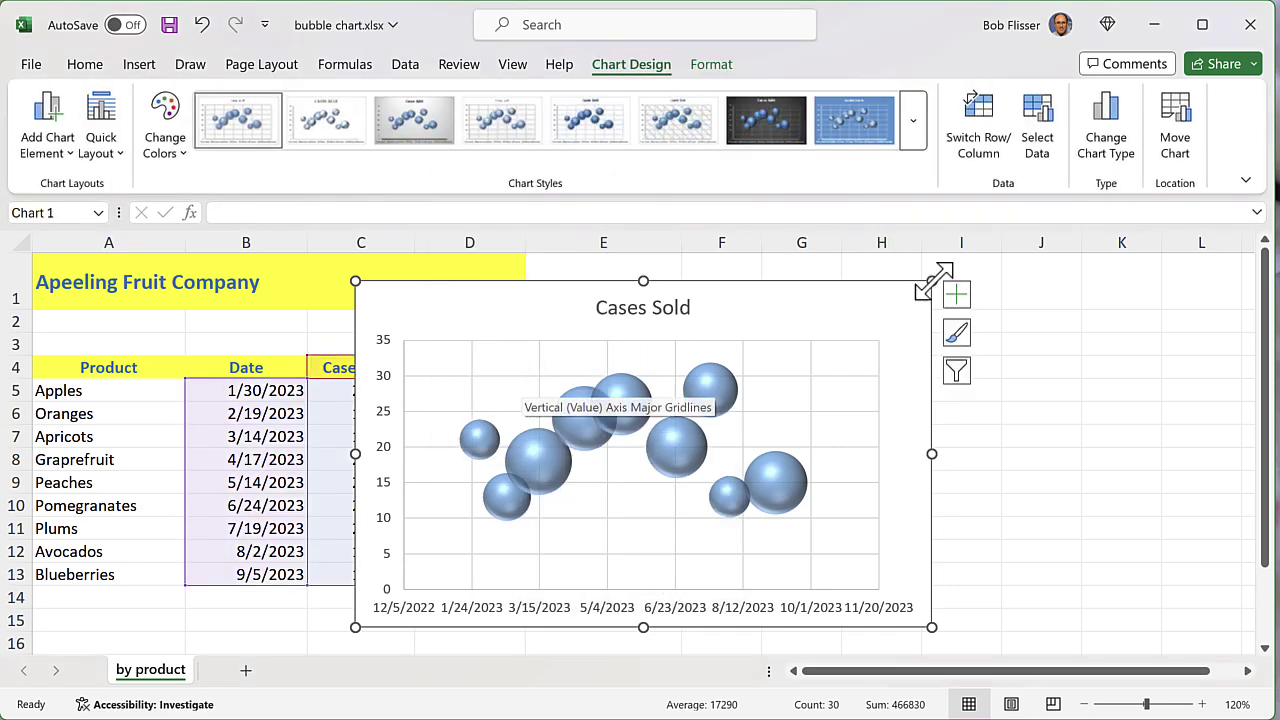
pyautogui.moveTo(933, 282); pyautogui.dragTo(958, 270)
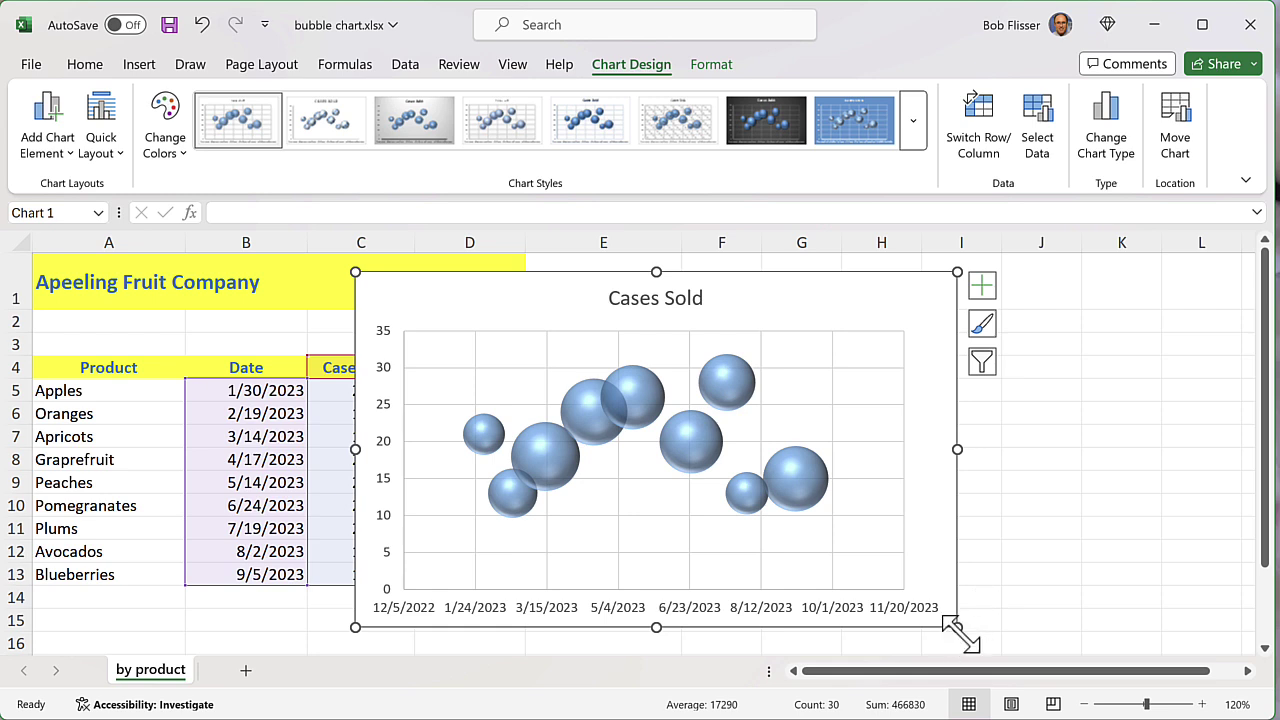
pyautogui.moveTo(957, 627); pyautogui.dragTo(986, 641)
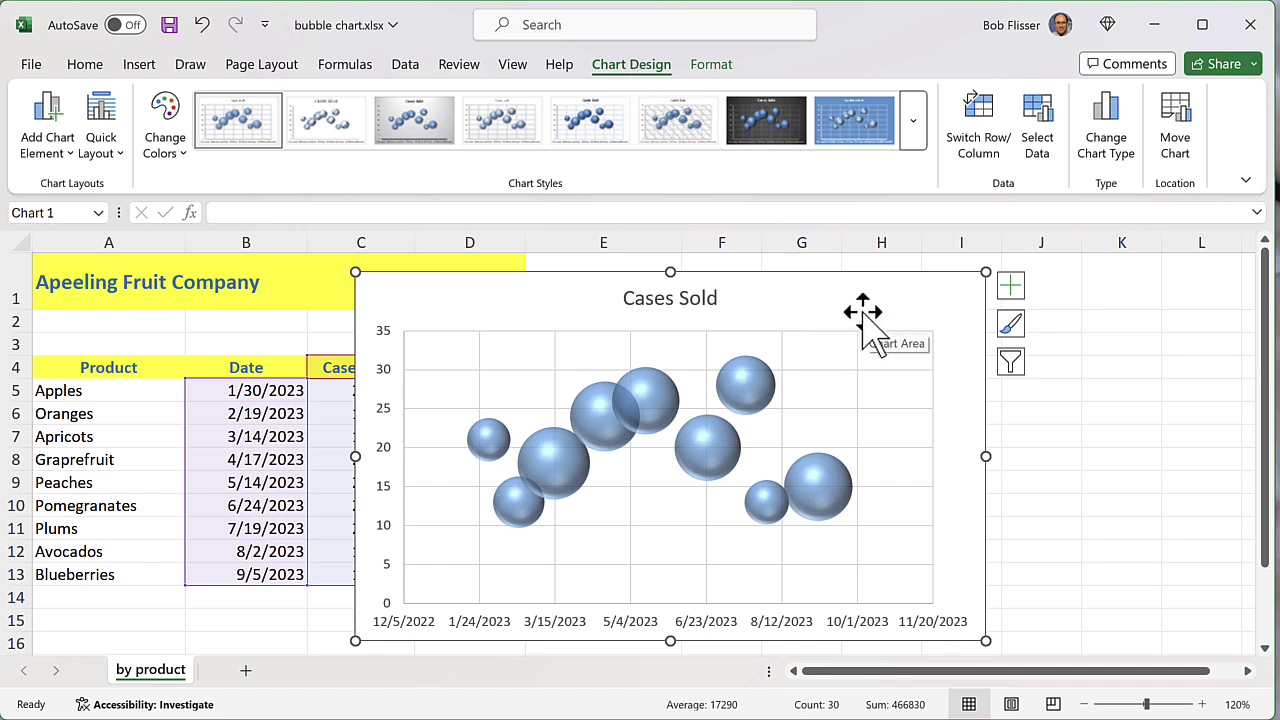
# Step: Try switching the chart's rows and columns, and undo the switch
pyautogui.click(985, 125)
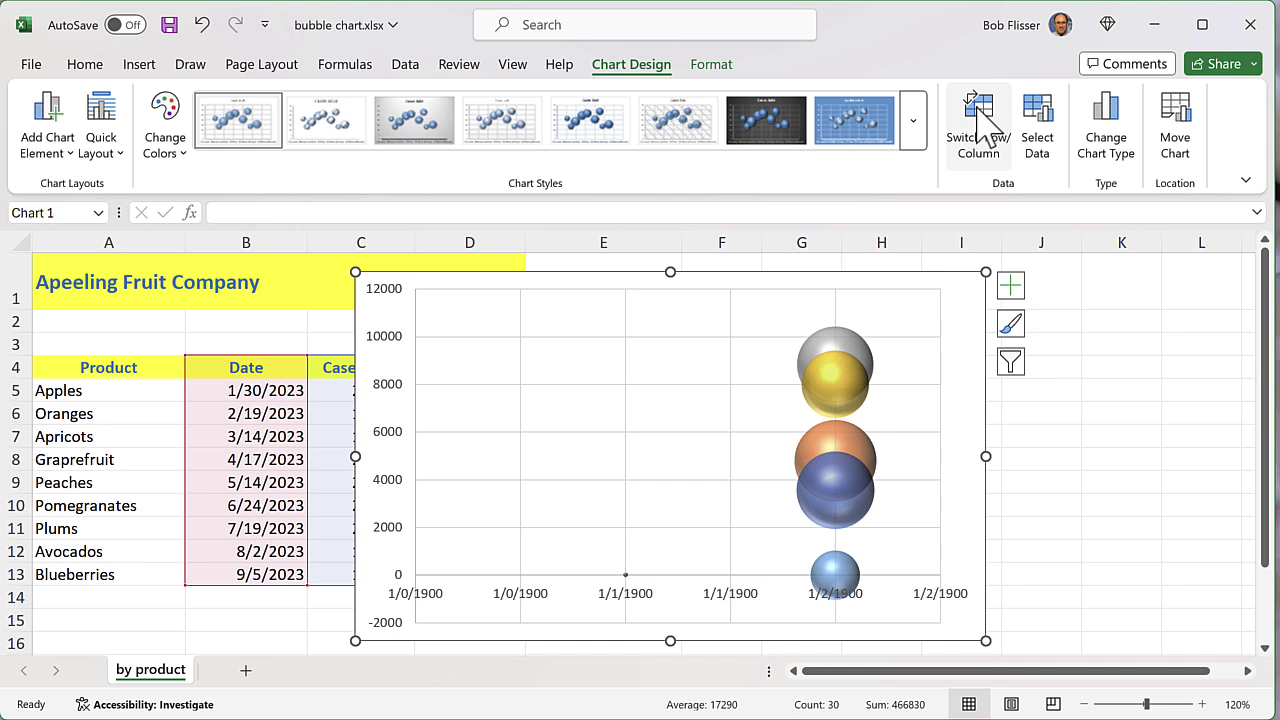
pyautogui.click(202, 25)
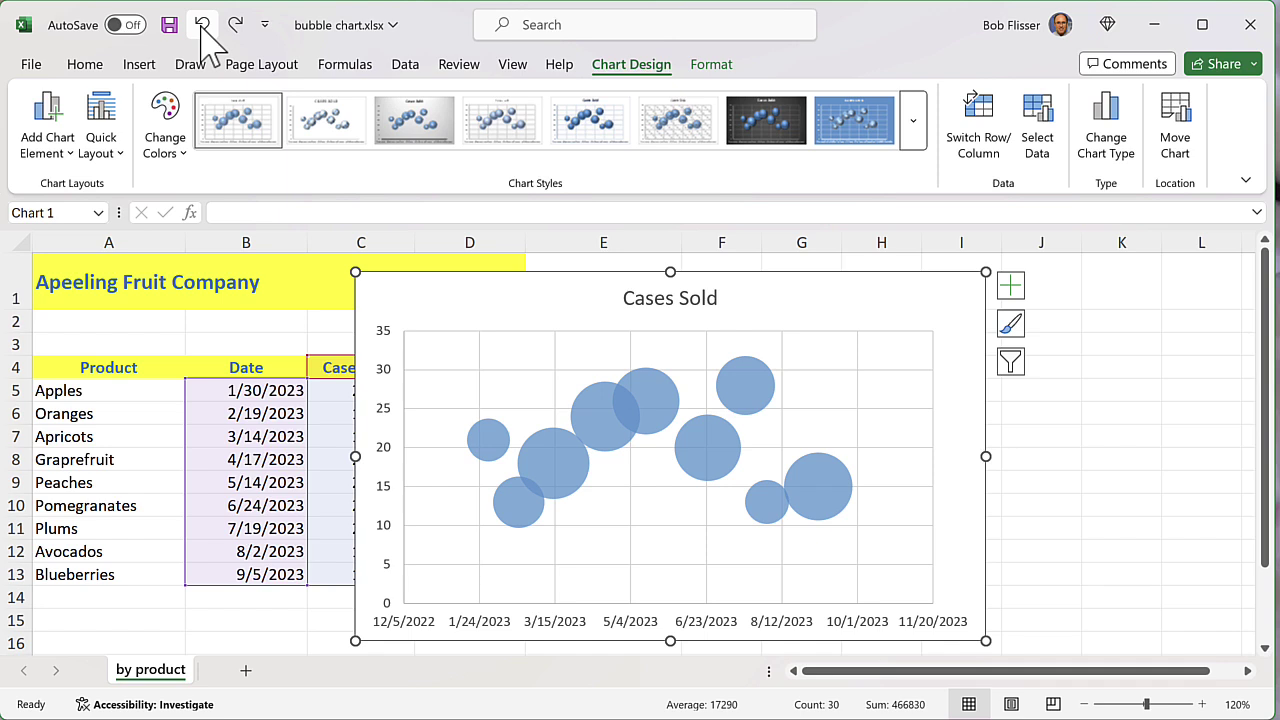
# Step: Change the chart type to 3-D Bubble, keeping the single Cases Sold series layout
pyautogui.click(1116, 128)
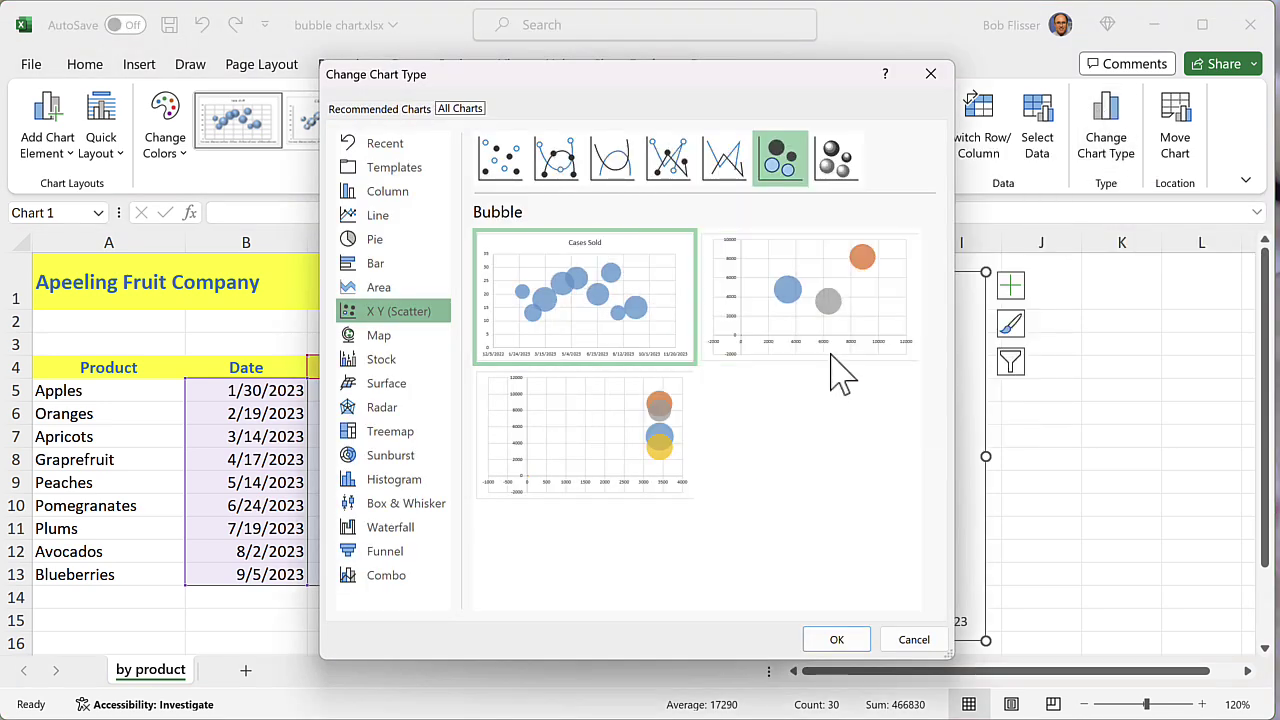
pyautogui.click(846, 168)
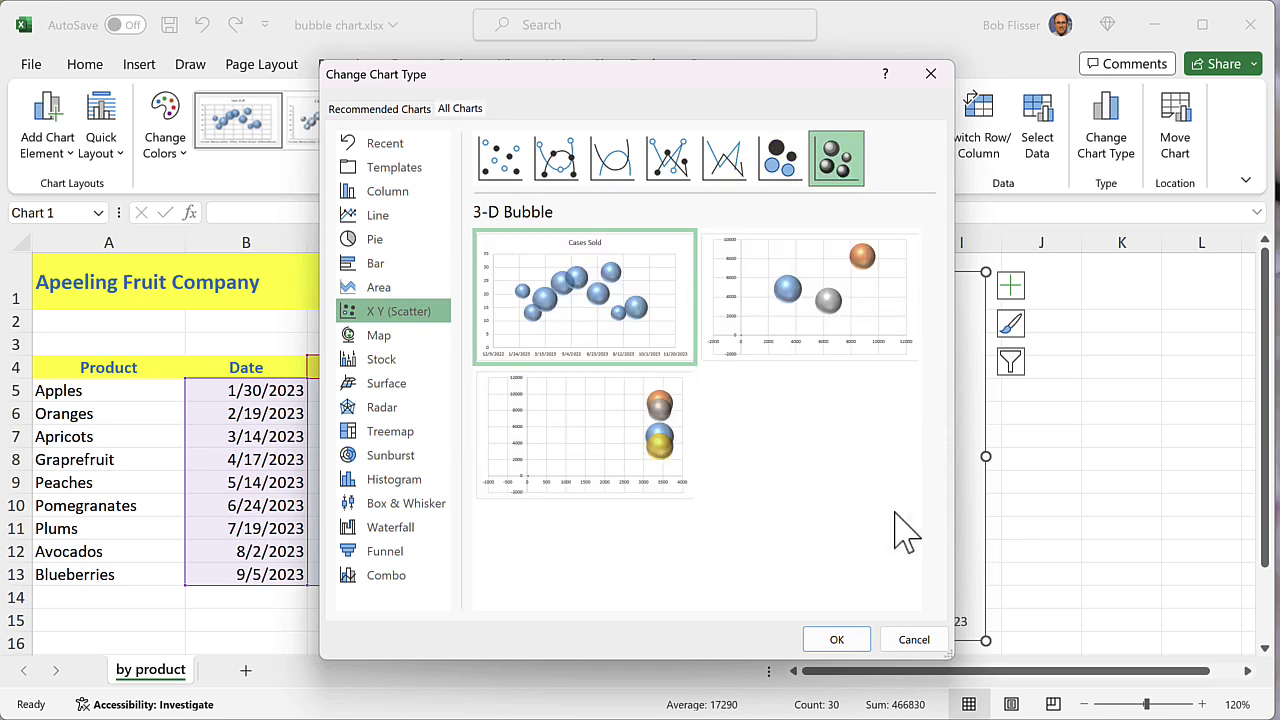
pyautogui.click(846, 643)
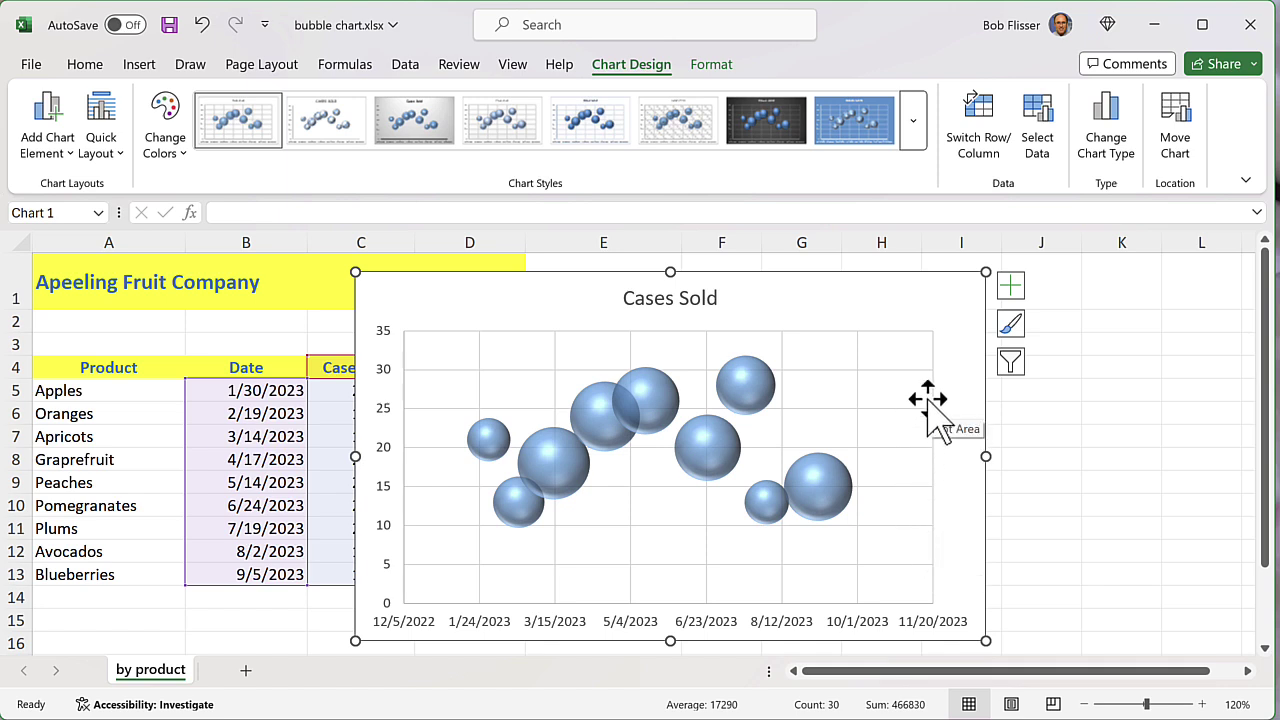
# Step: Apply the dark-background chart style and move the chart beside the data table, over columns E to K
pyautogui.click(913, 128)
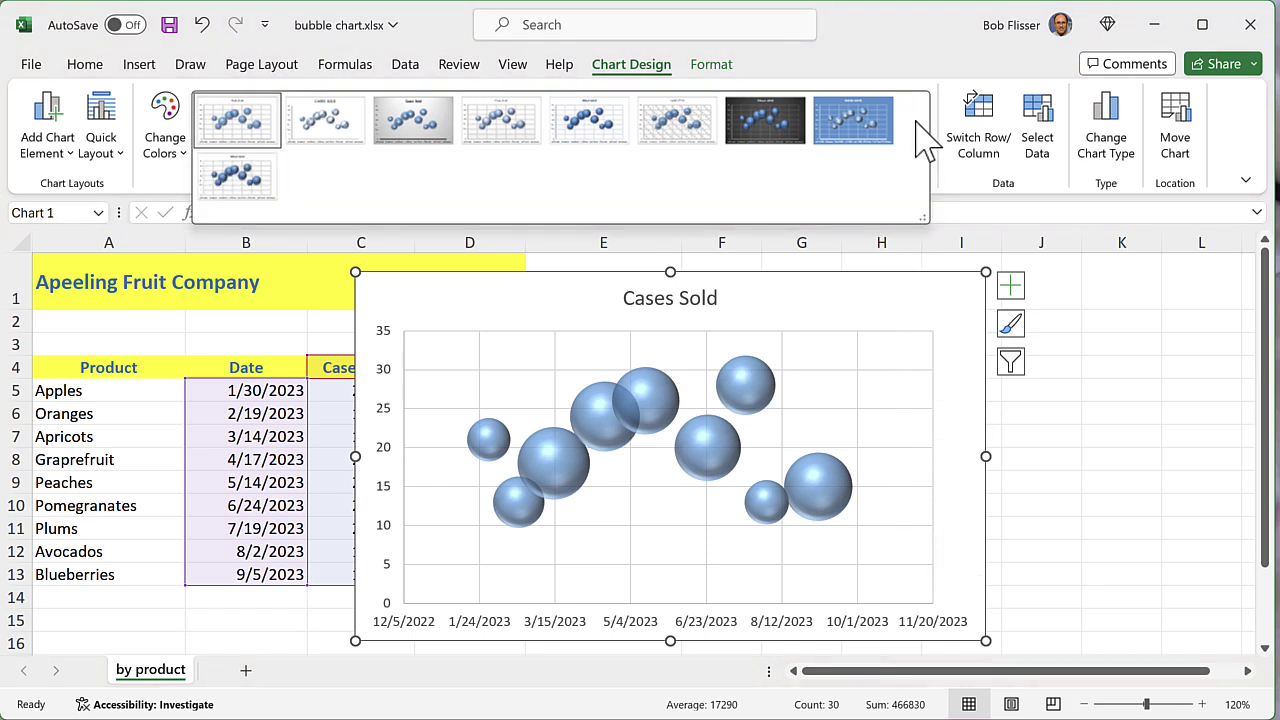
pyautogui.click(771, 130)
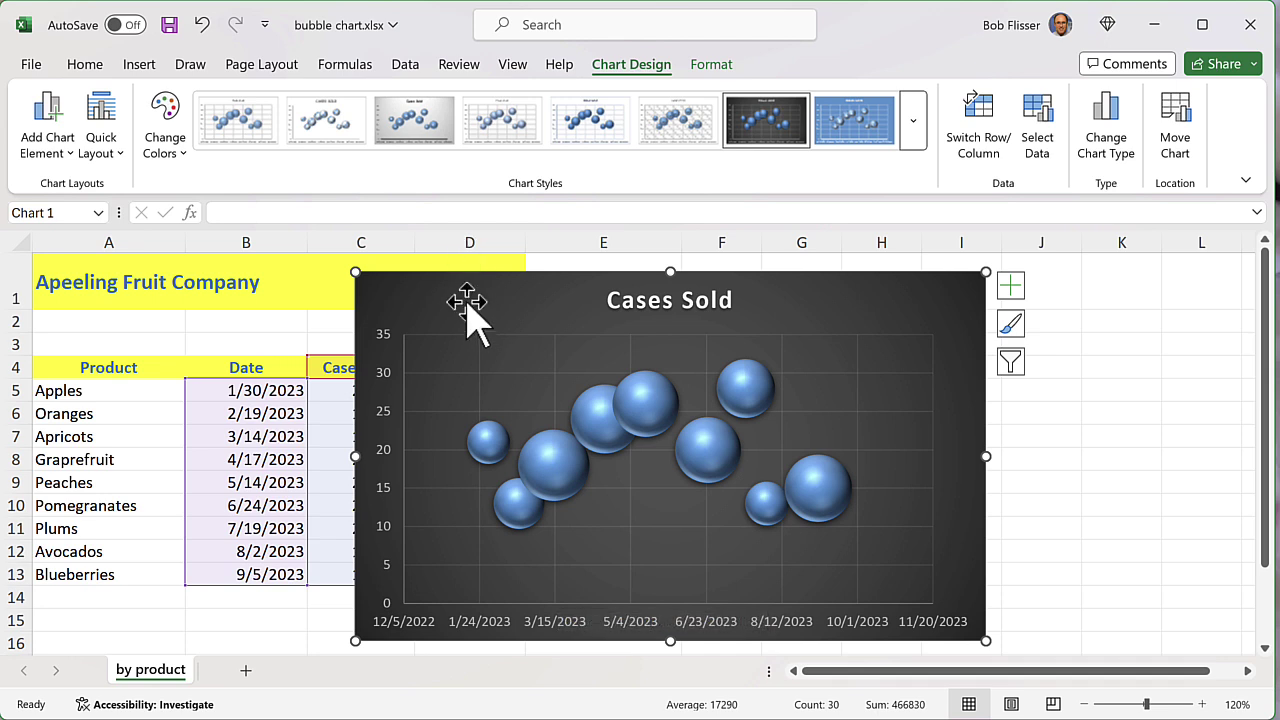
pyautogui.moveTo(468, 304); pyautogui.dragTo(641, 304)
# Step: Set the Avocados sale amount in D12 to 8000
pyautogui.moveTo(674, 452)
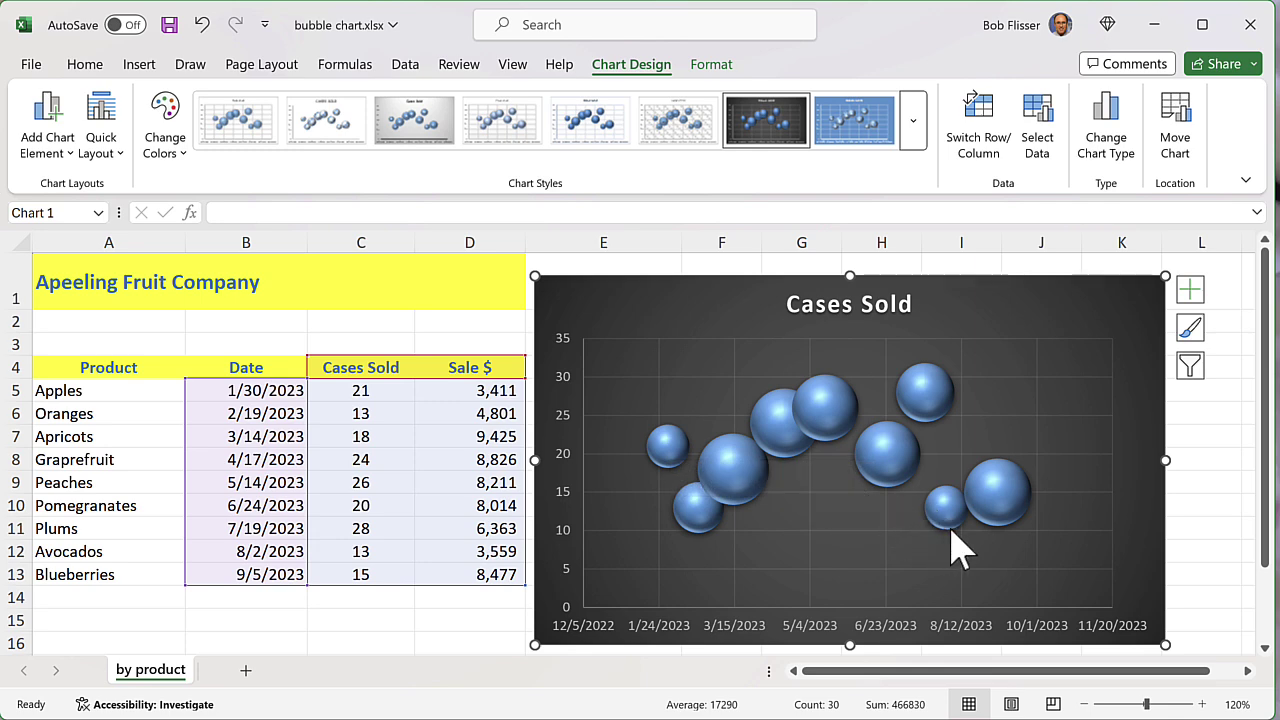
pyautogui.moveTo(948, 520)
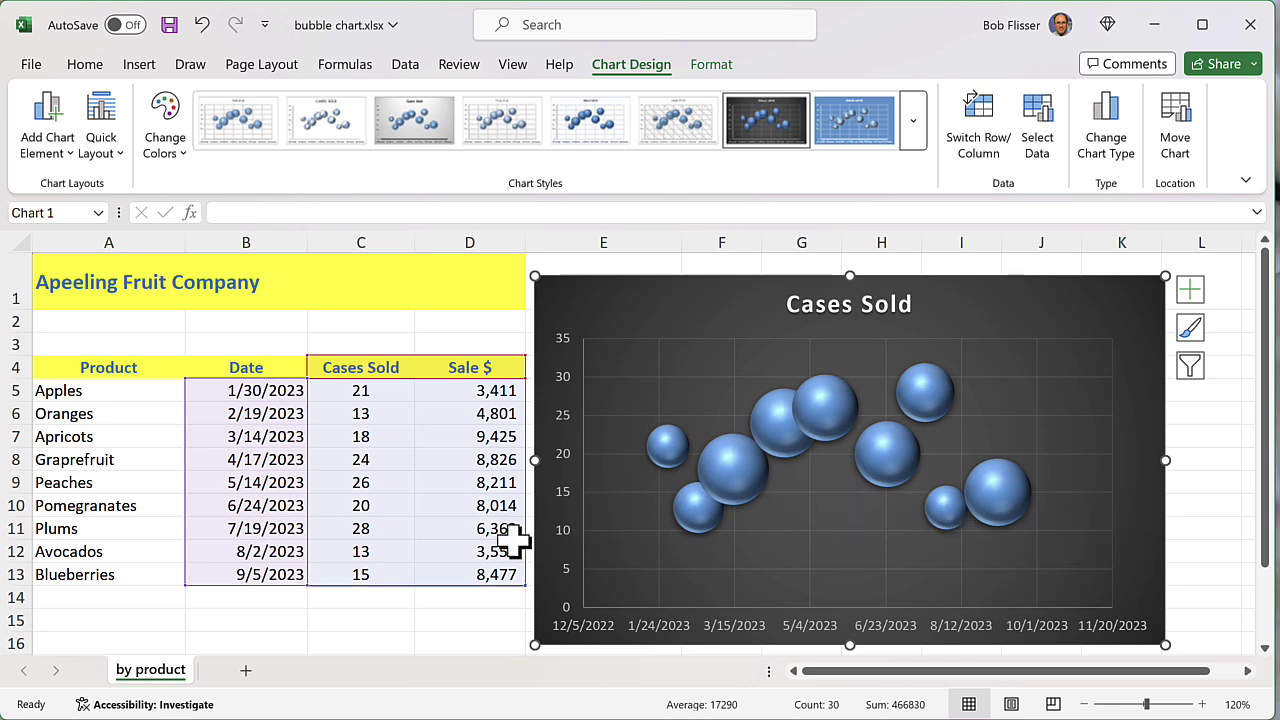
pyautogui.click(478, 553)
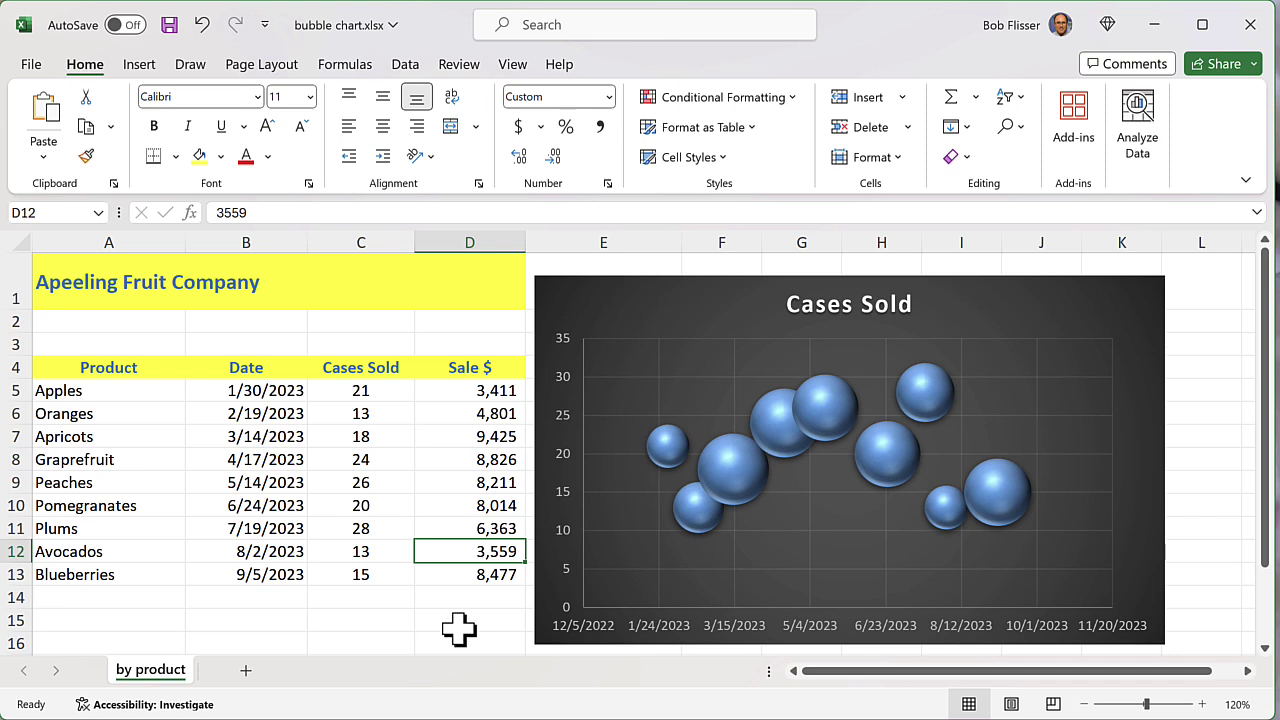
pyautogui.write('8000')
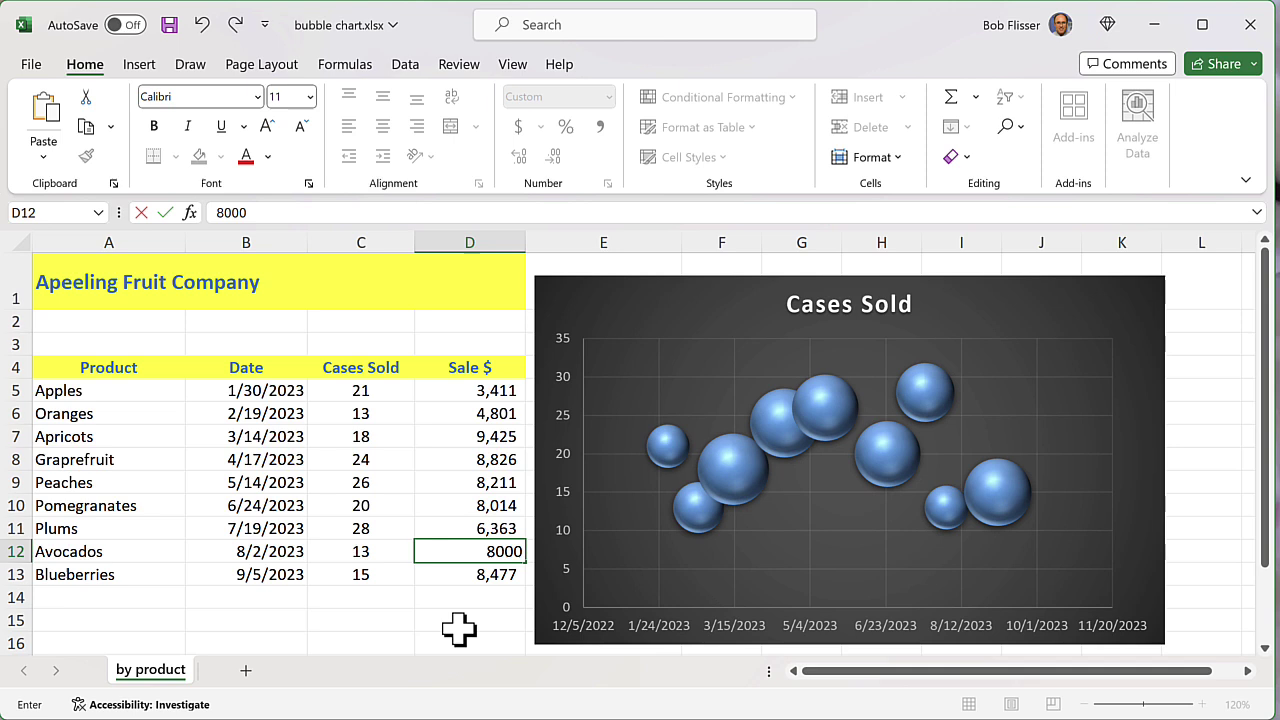
pyautogui.press('Return')
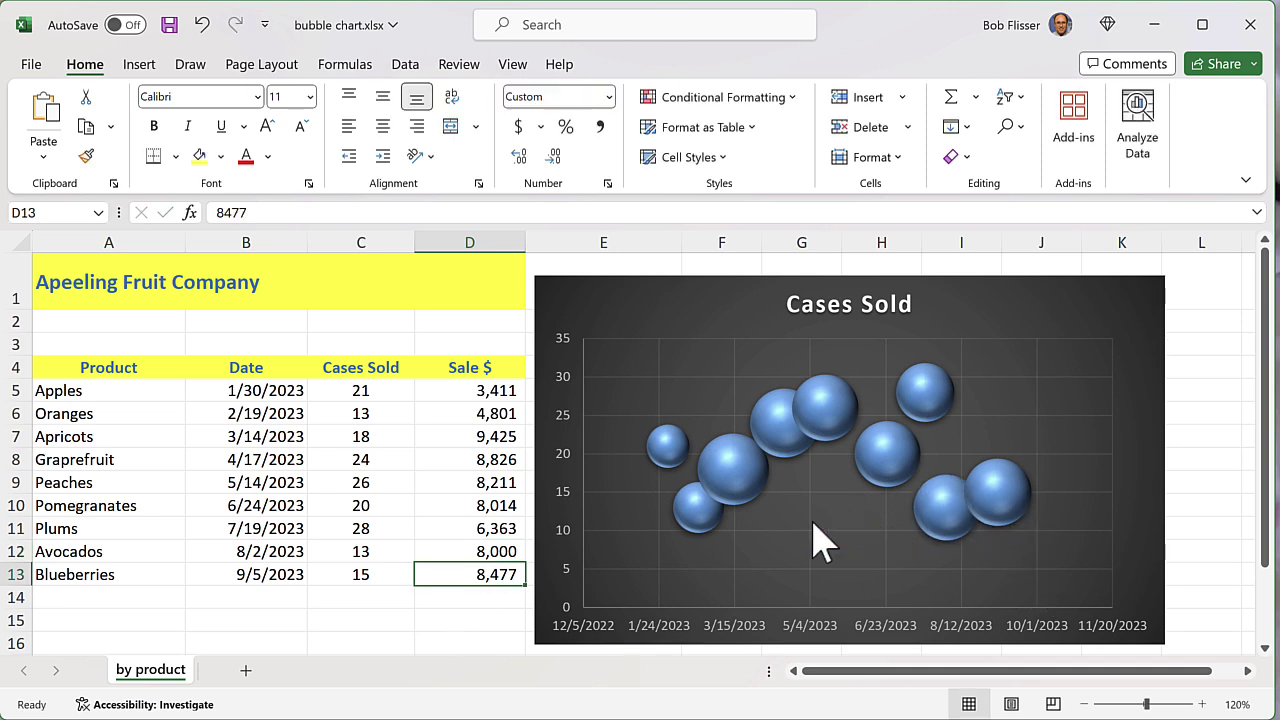
pyautogui.click(700, 318)
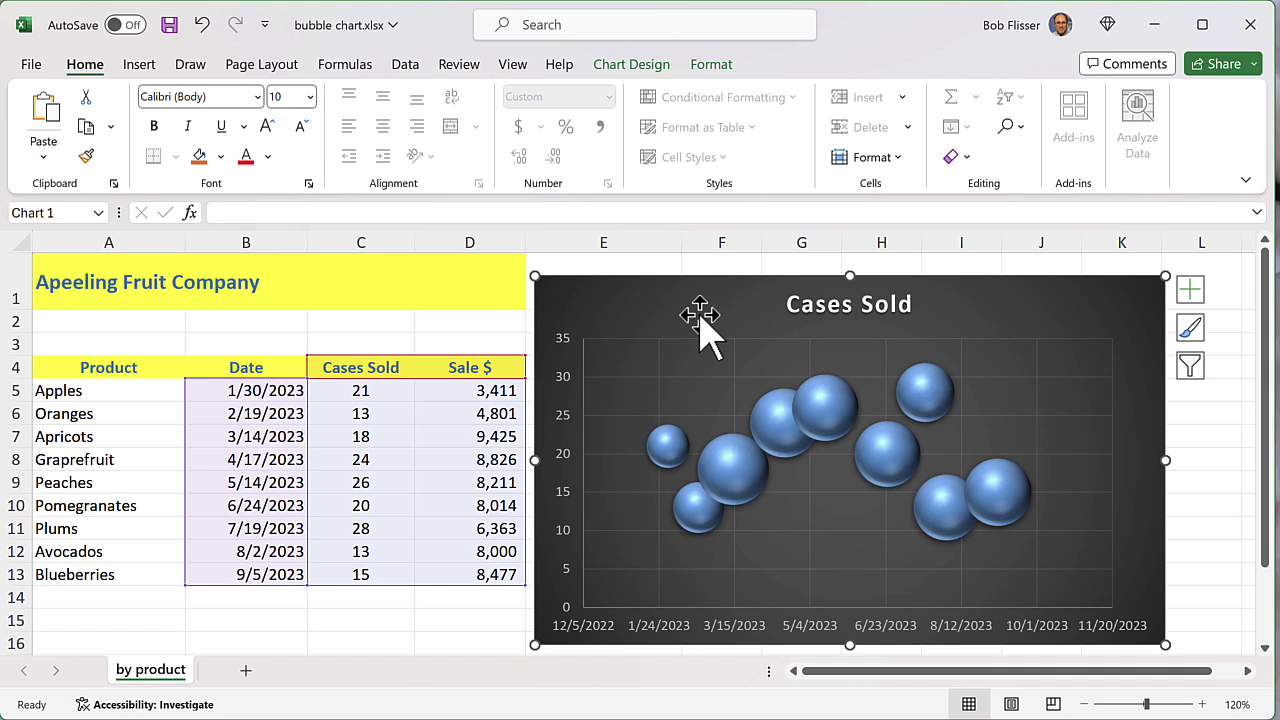
pyautogui.click(710, 66)
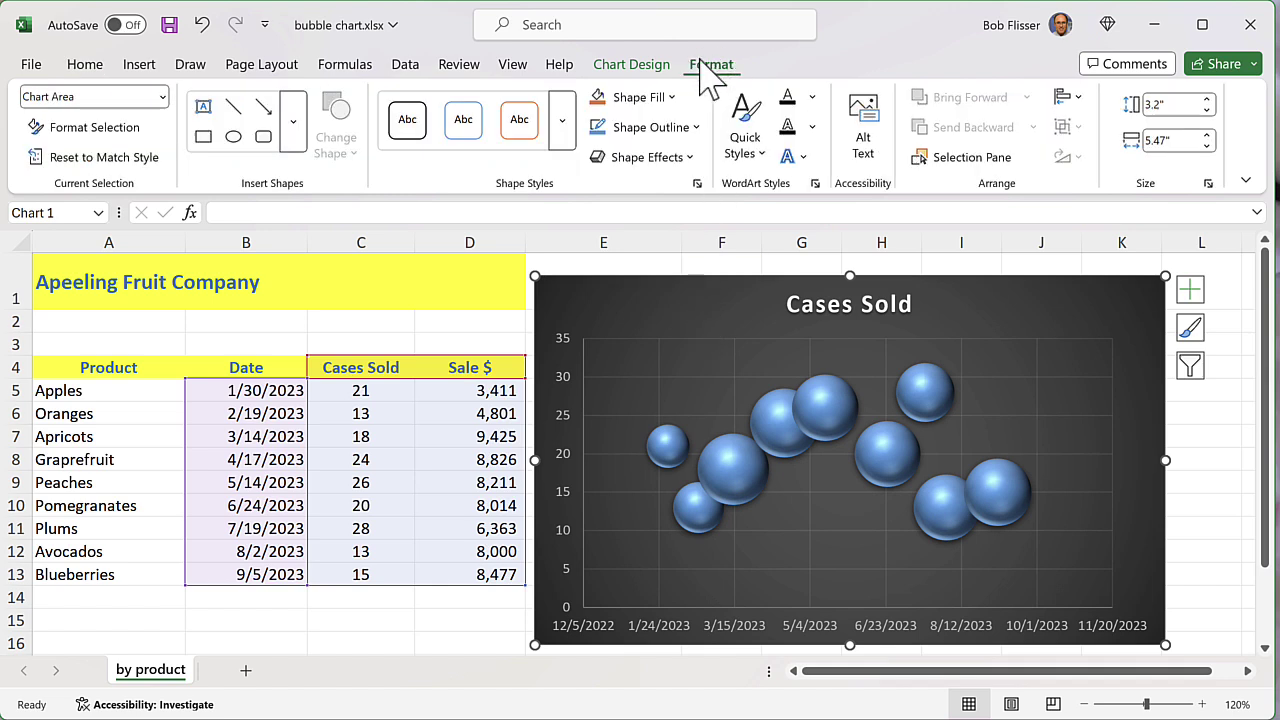
pyautogui.click(562, 125)
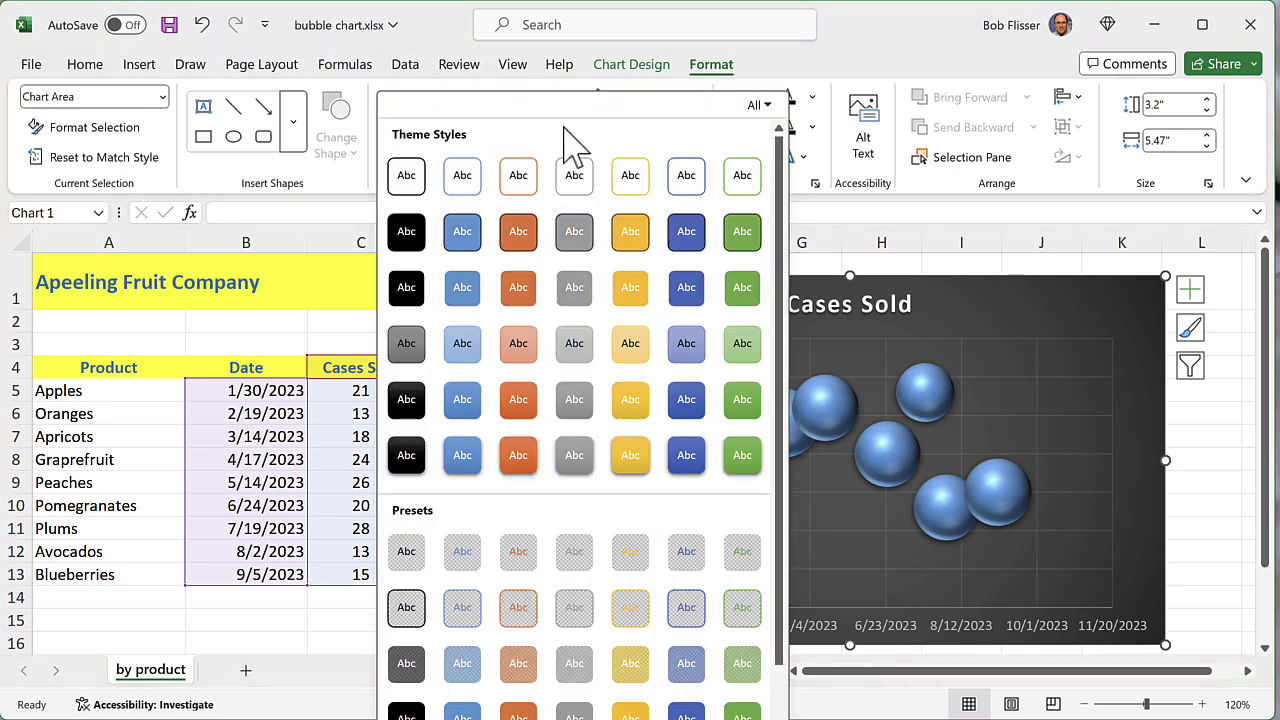
pyautogui.click(641, 310)
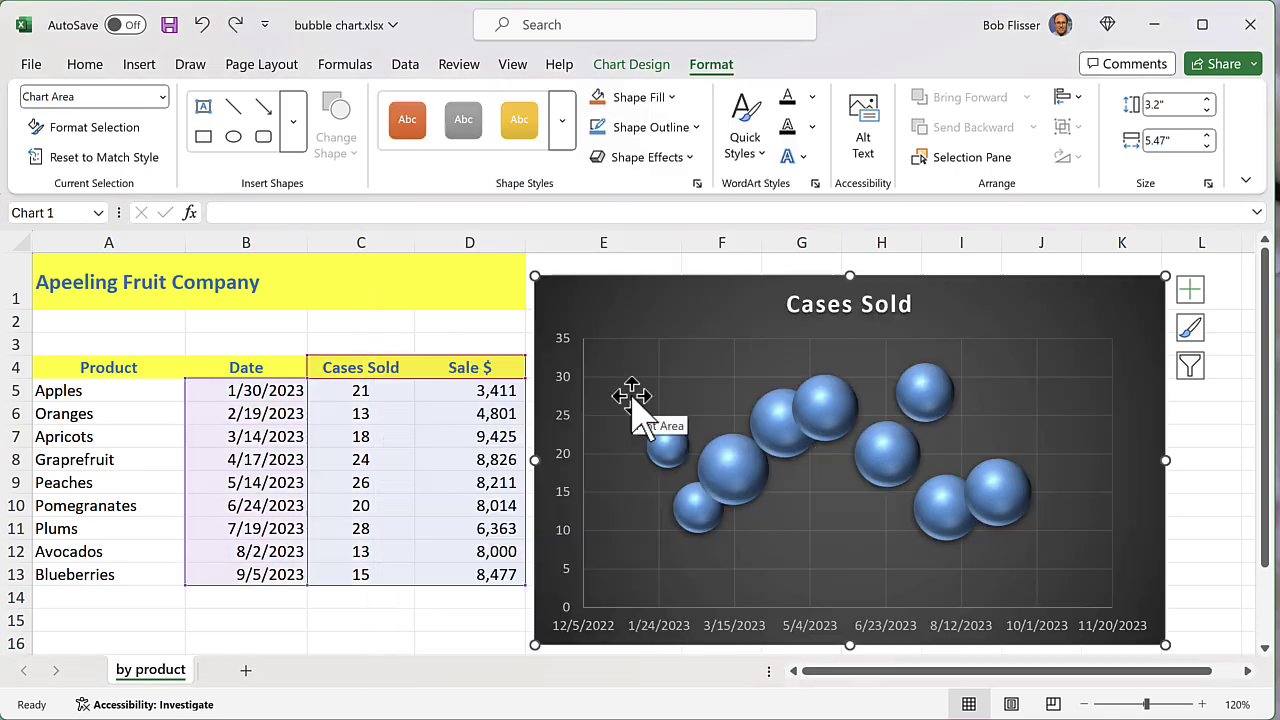
# Step: Try the yellow and blue theme shape styles on the whole Cases Sold bubble series, and settle on the green one
pyautogui.click(740, 465)
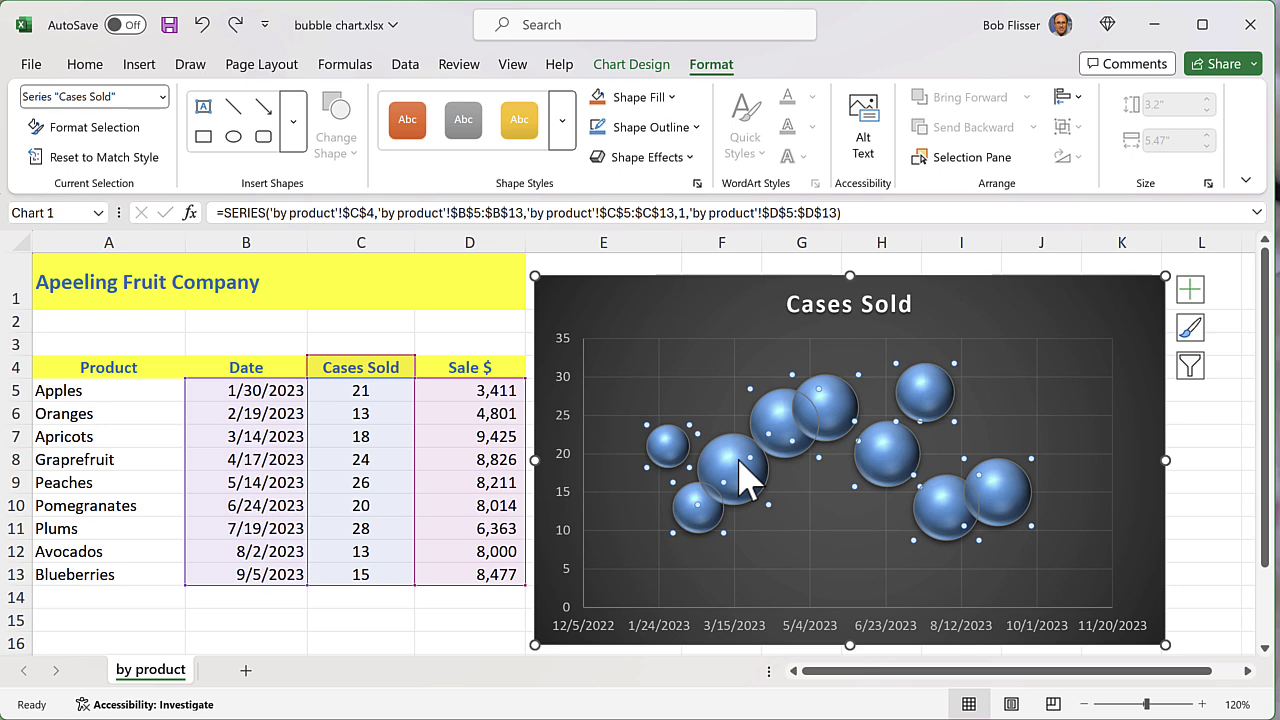
pyautogui.click(562, 120)
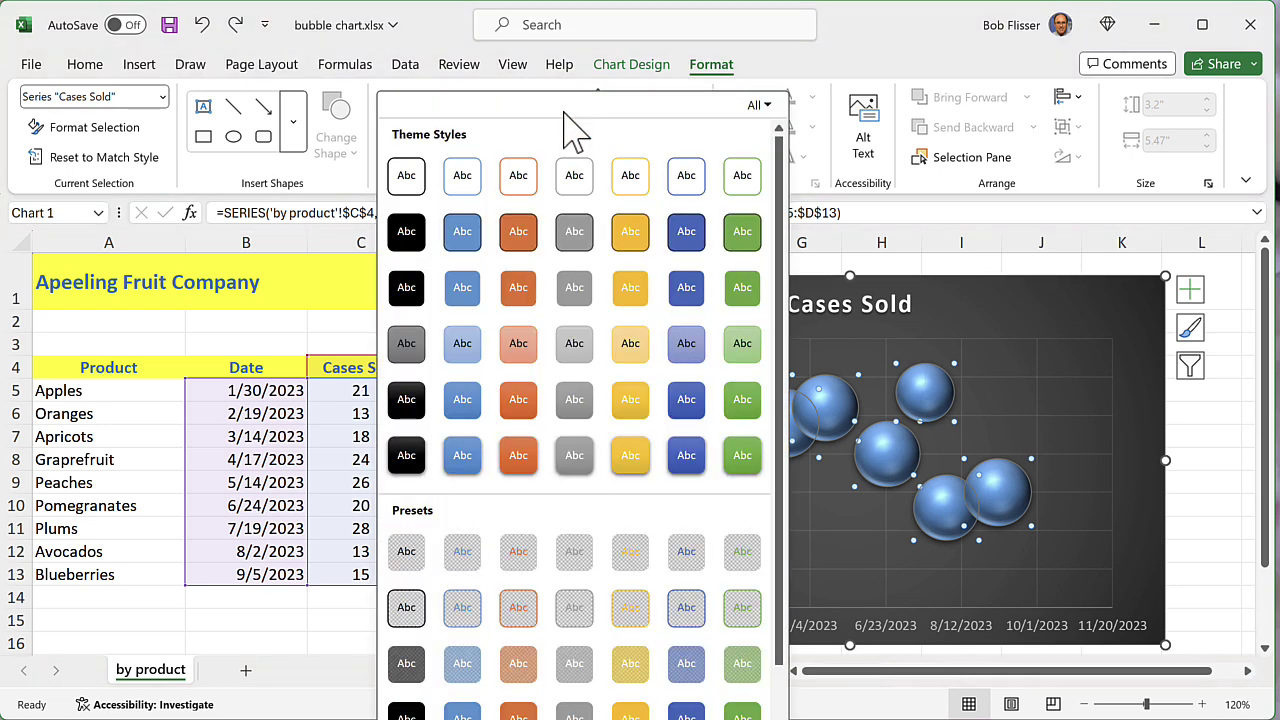
pyautogui.click(630, 399)
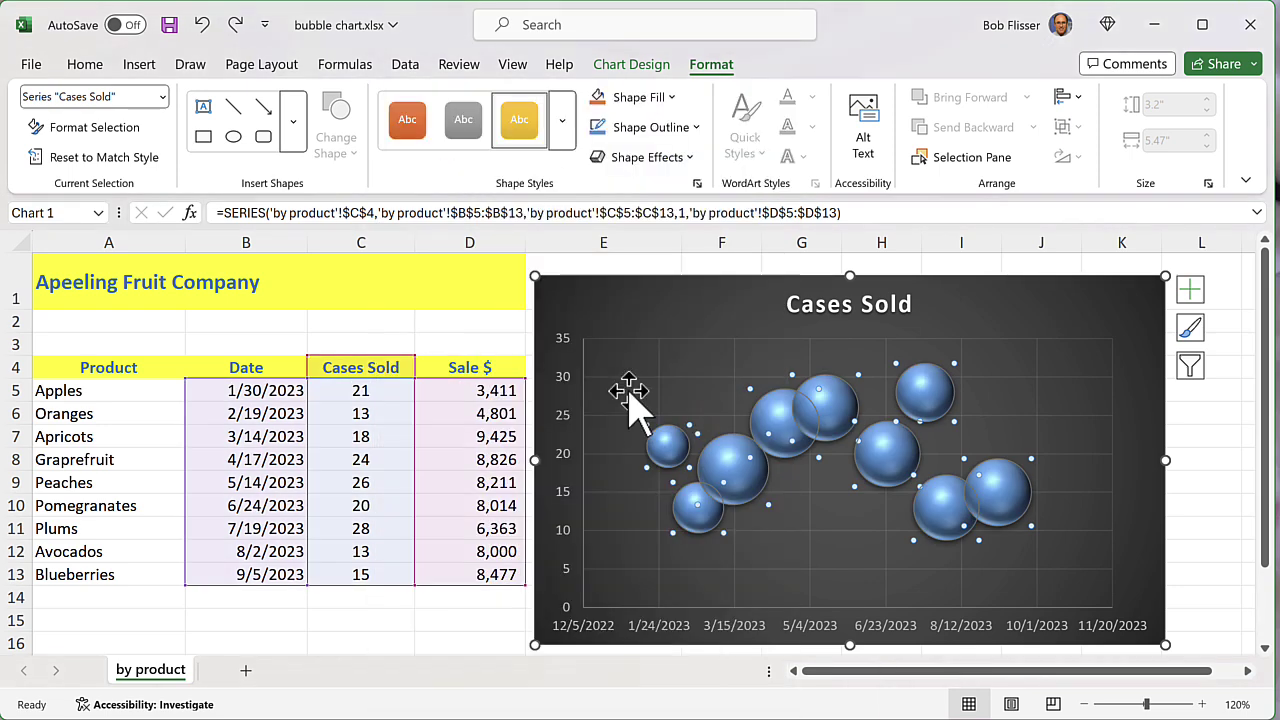
pyautogui.click(562, 122)
pyautogui.click(460, 400)
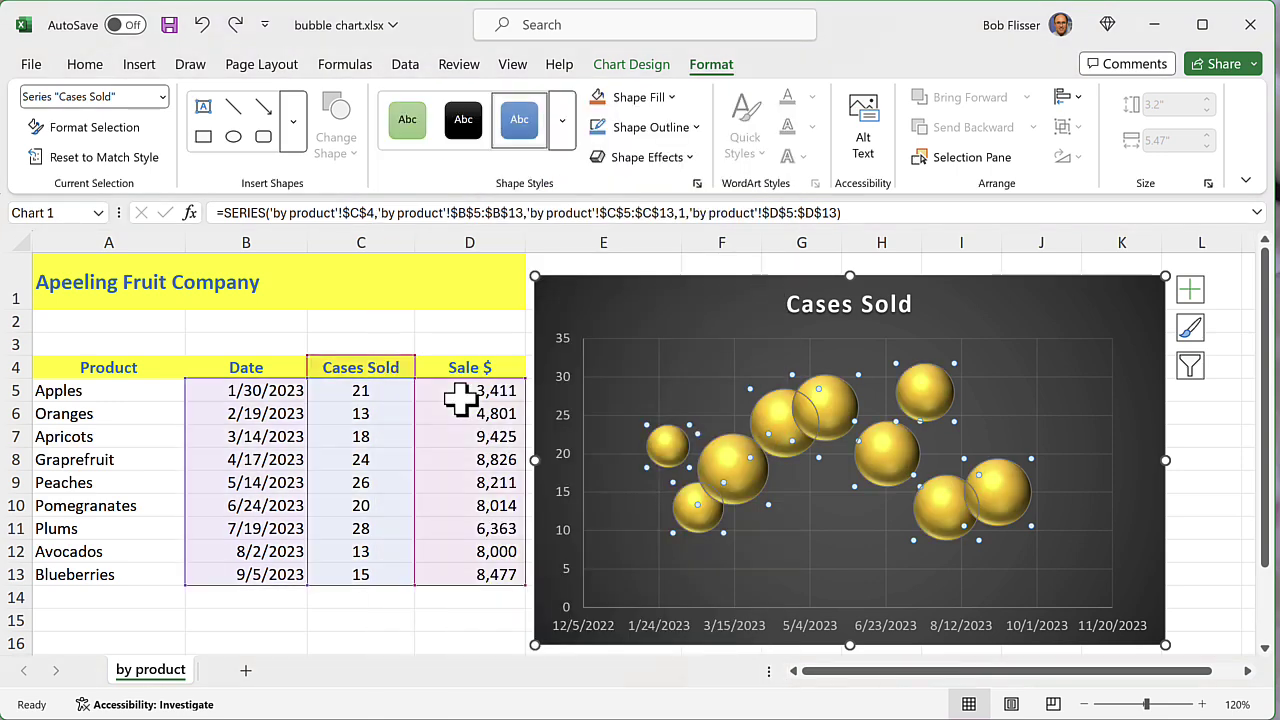
pyautogui.click(566, 130)
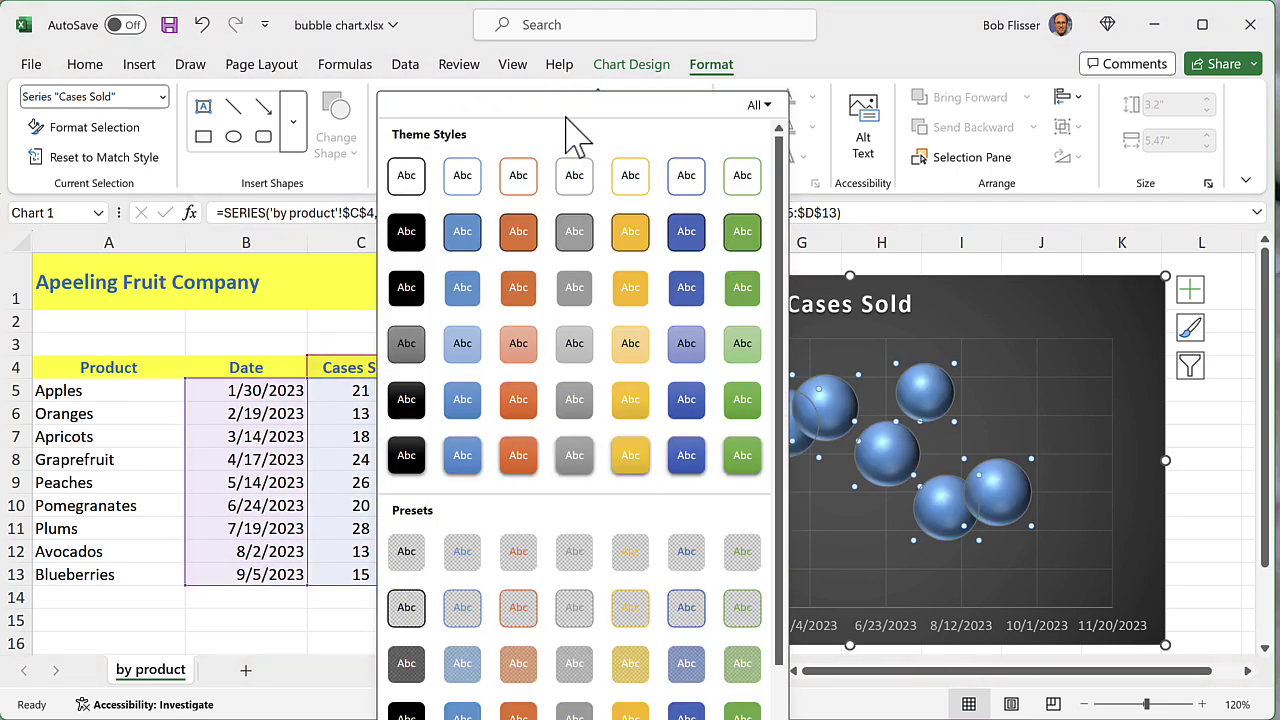
pyautogui.click(742, 400)
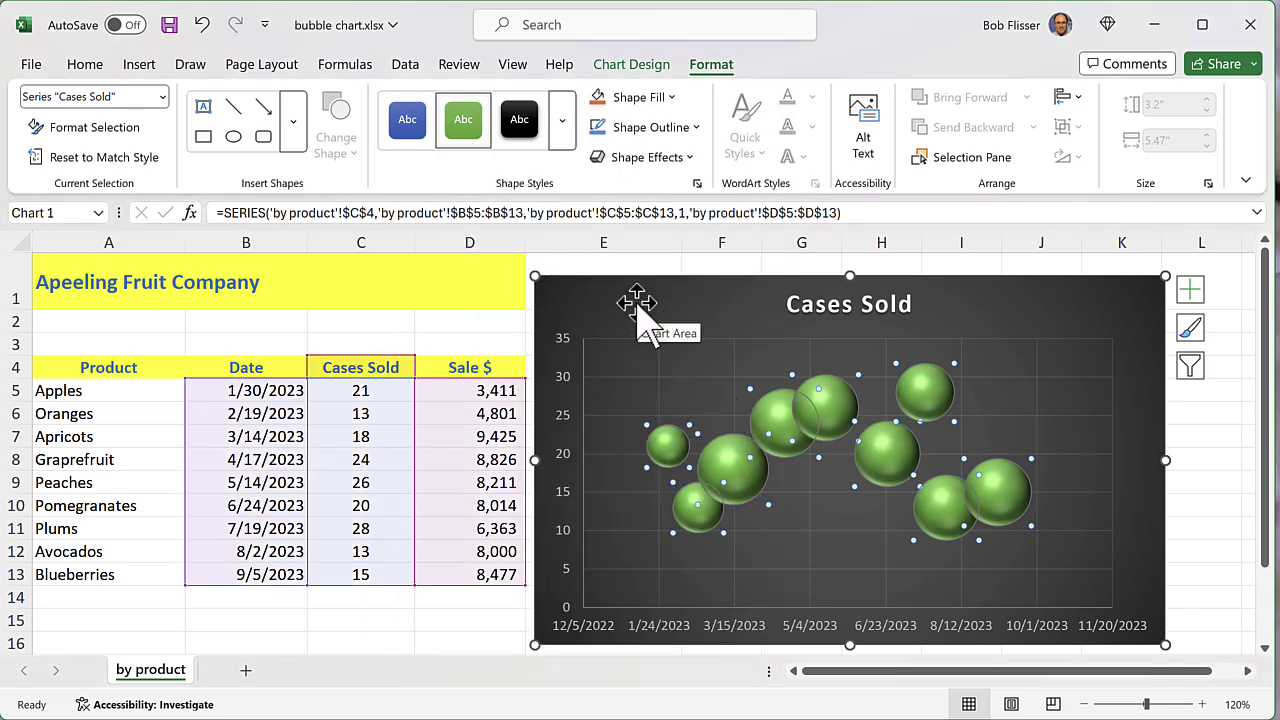
# Step: Give the Apples bubble an orange theme shape style and the Oranges bubble a yellow one
pyautogui.click(672, 444)
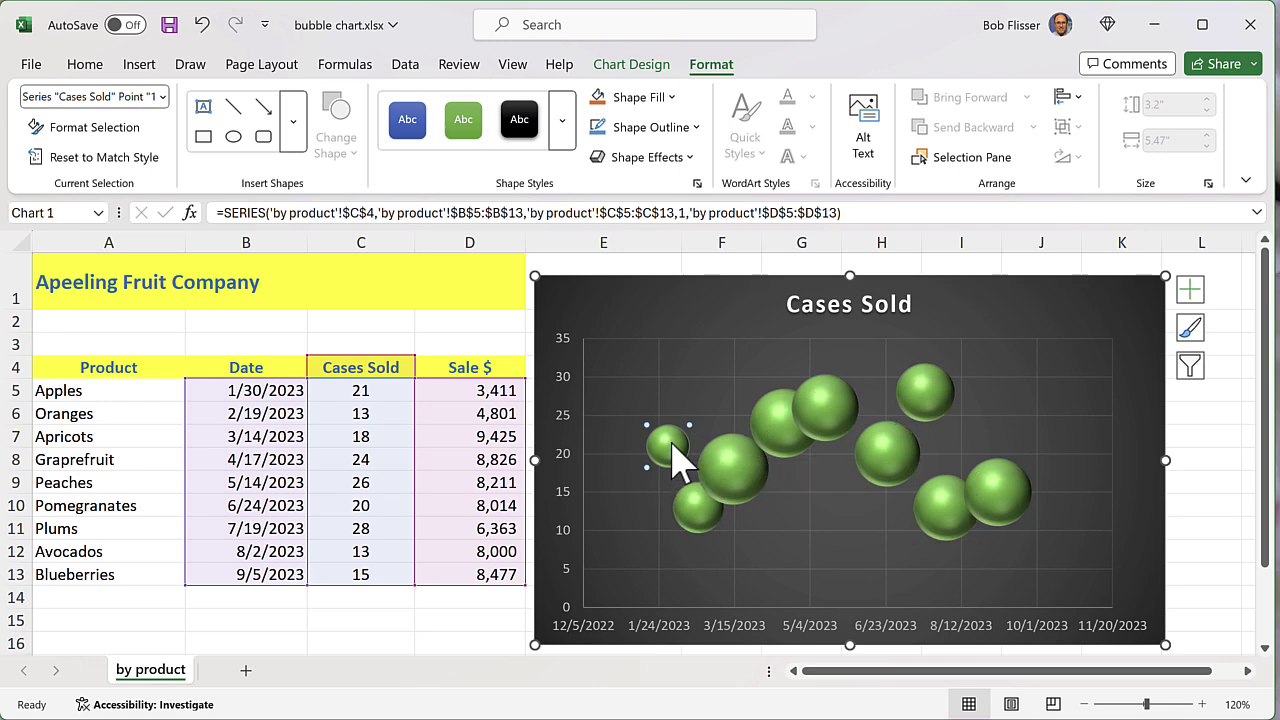
pyautogui.click(568, 125)
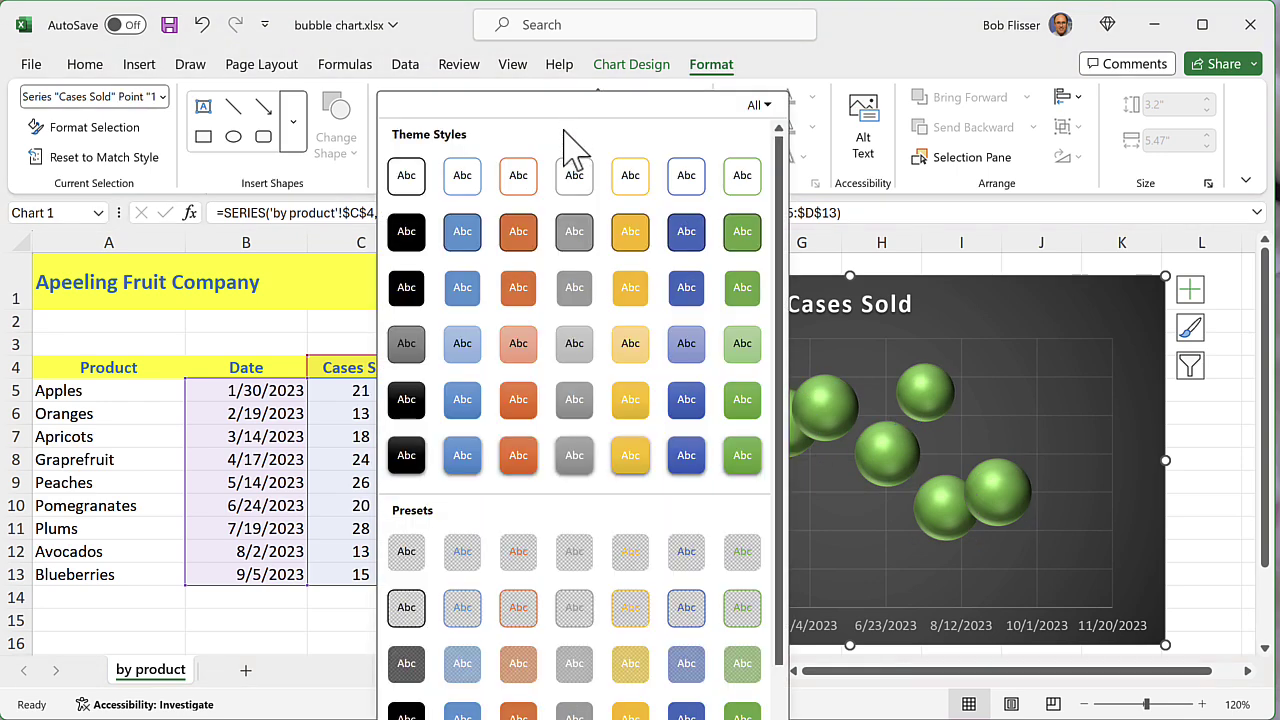
pyautogui.click(518, 231)
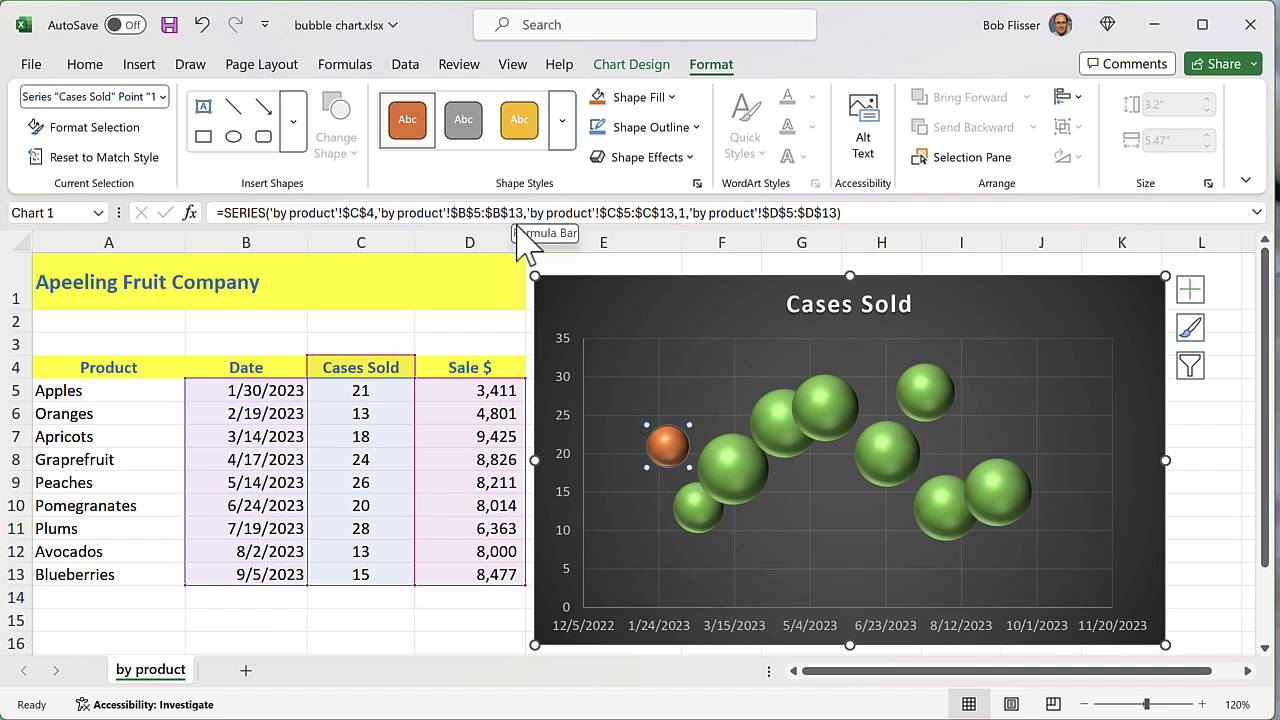
pyautogui.click(696, 506)
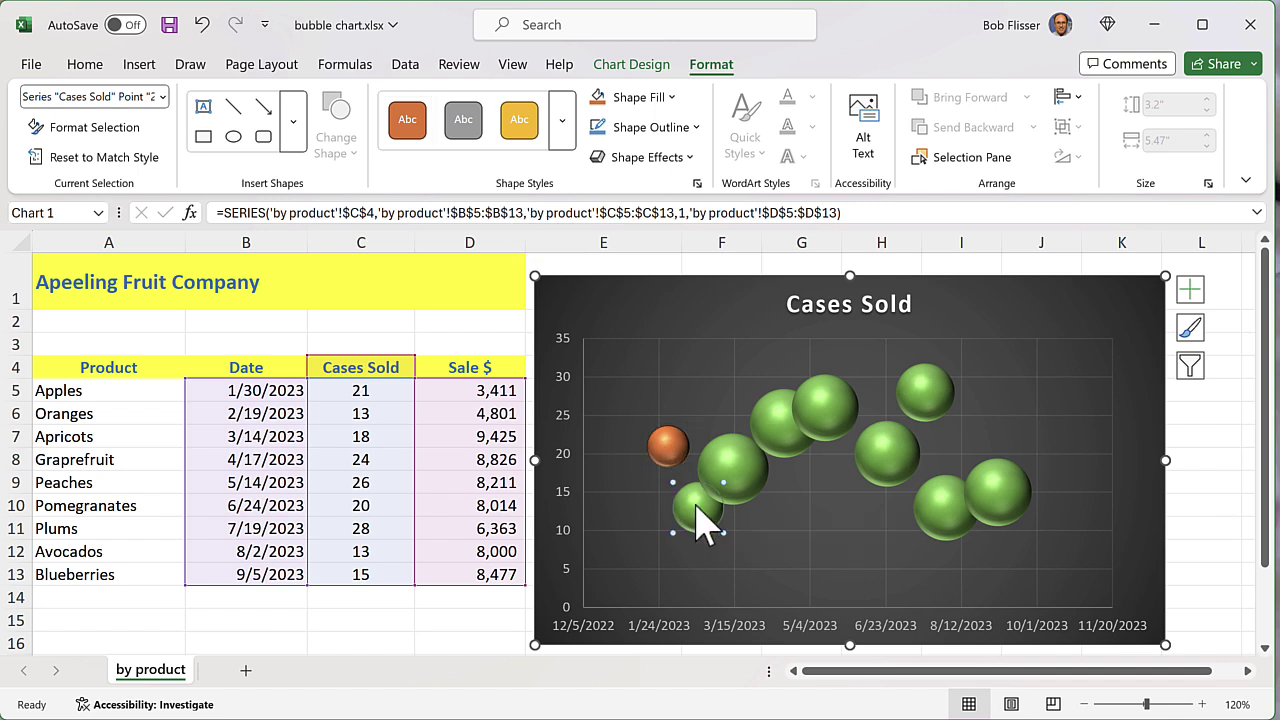
pyautogui.click(563, 122)
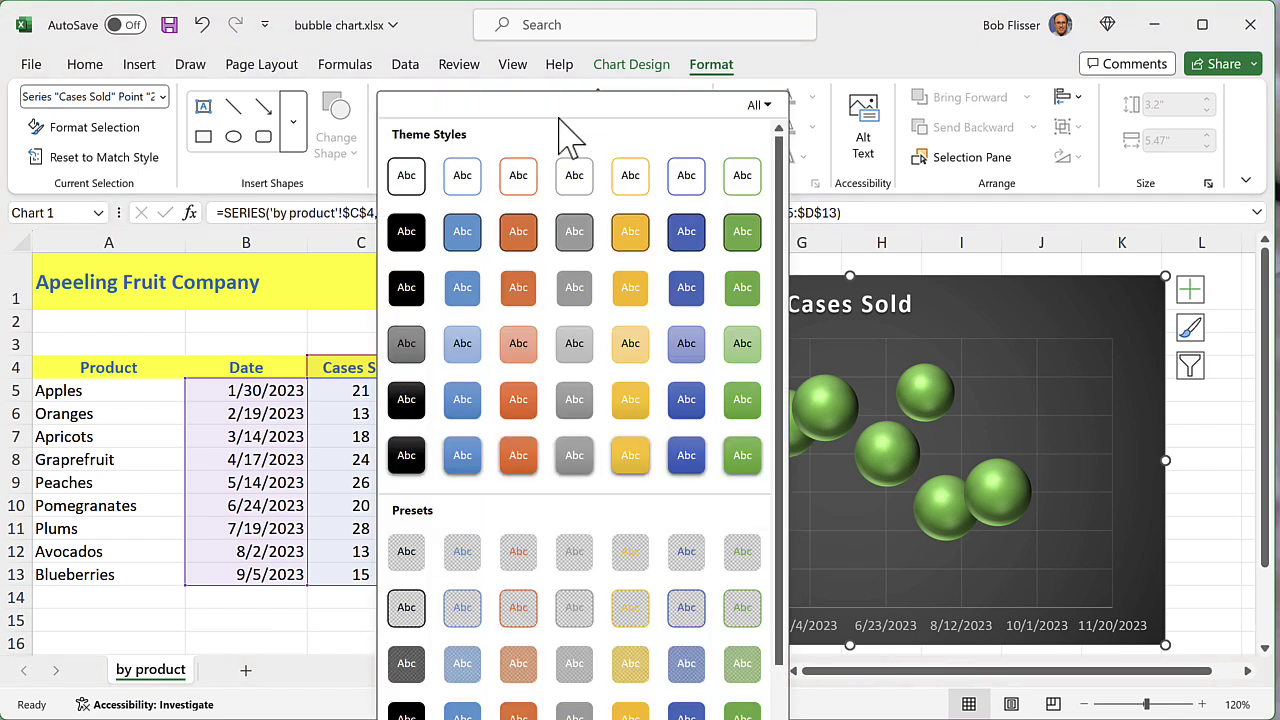
pyautogui.click(630, 402)
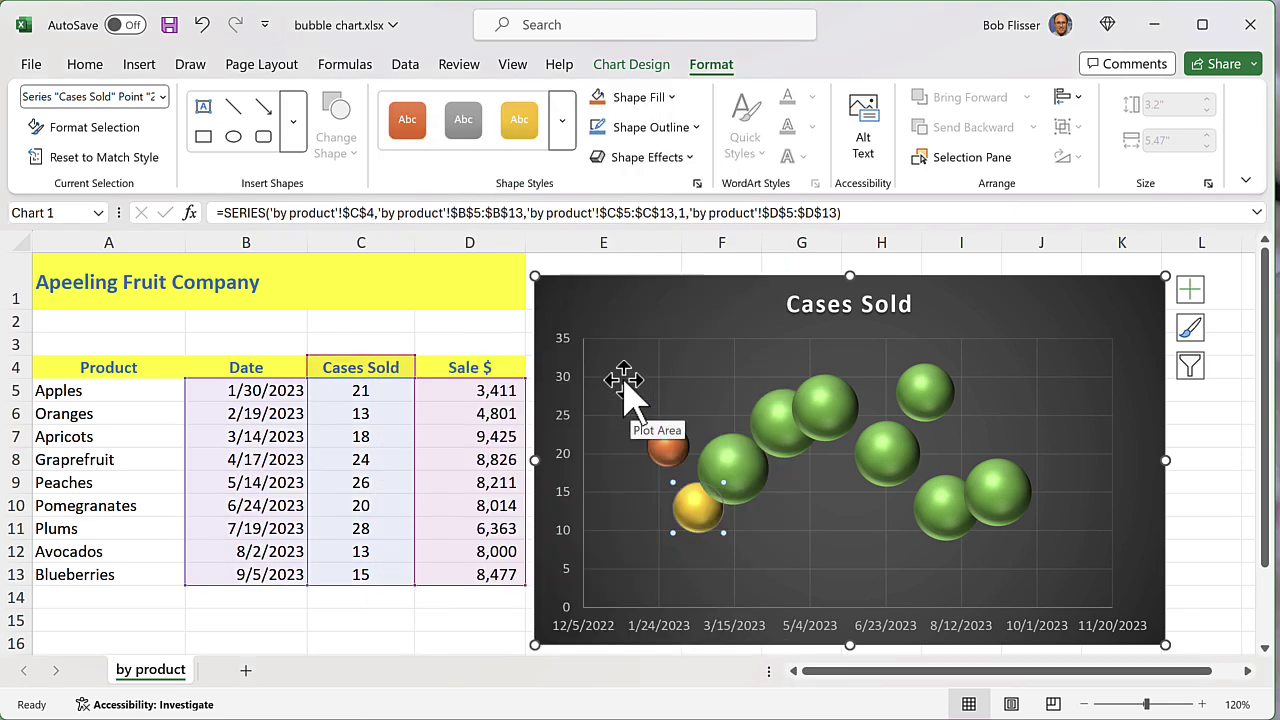
pyautogui.click(660, 310)
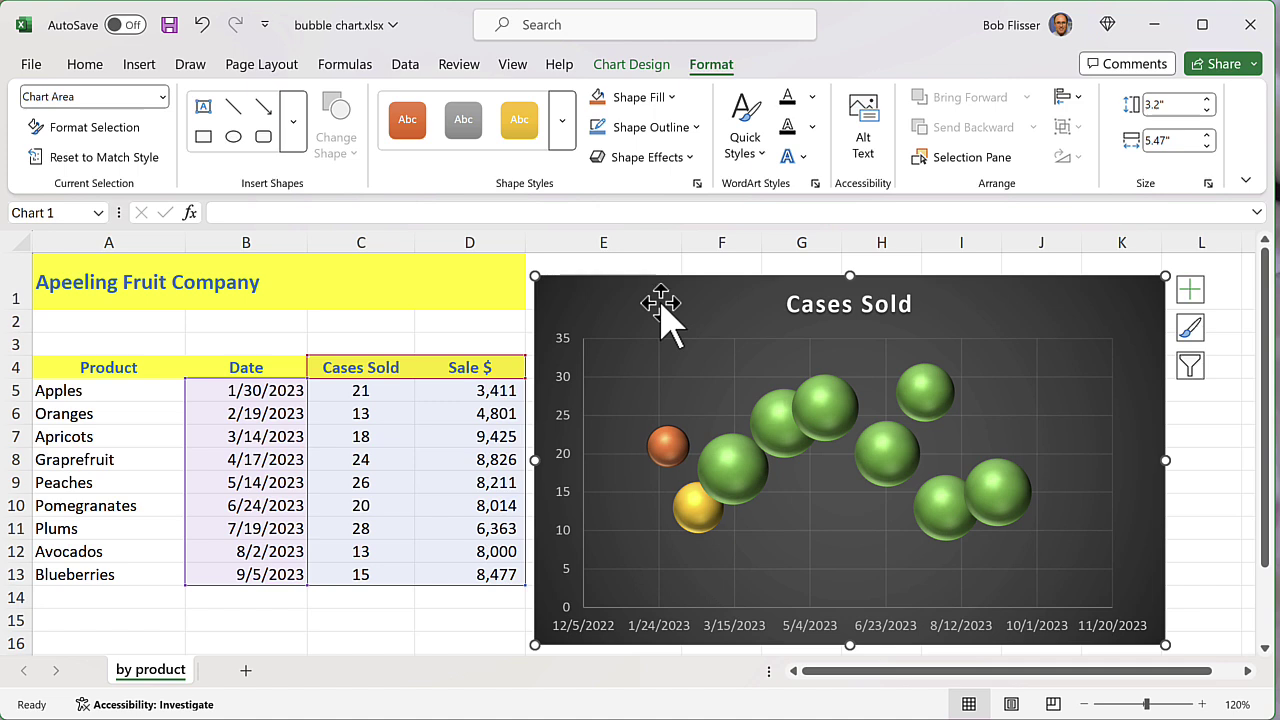
# Step: Fill the single Apples bubble in the chart with the picture apple.png from the bubble chart folder
pyautogui.click(671, 460)
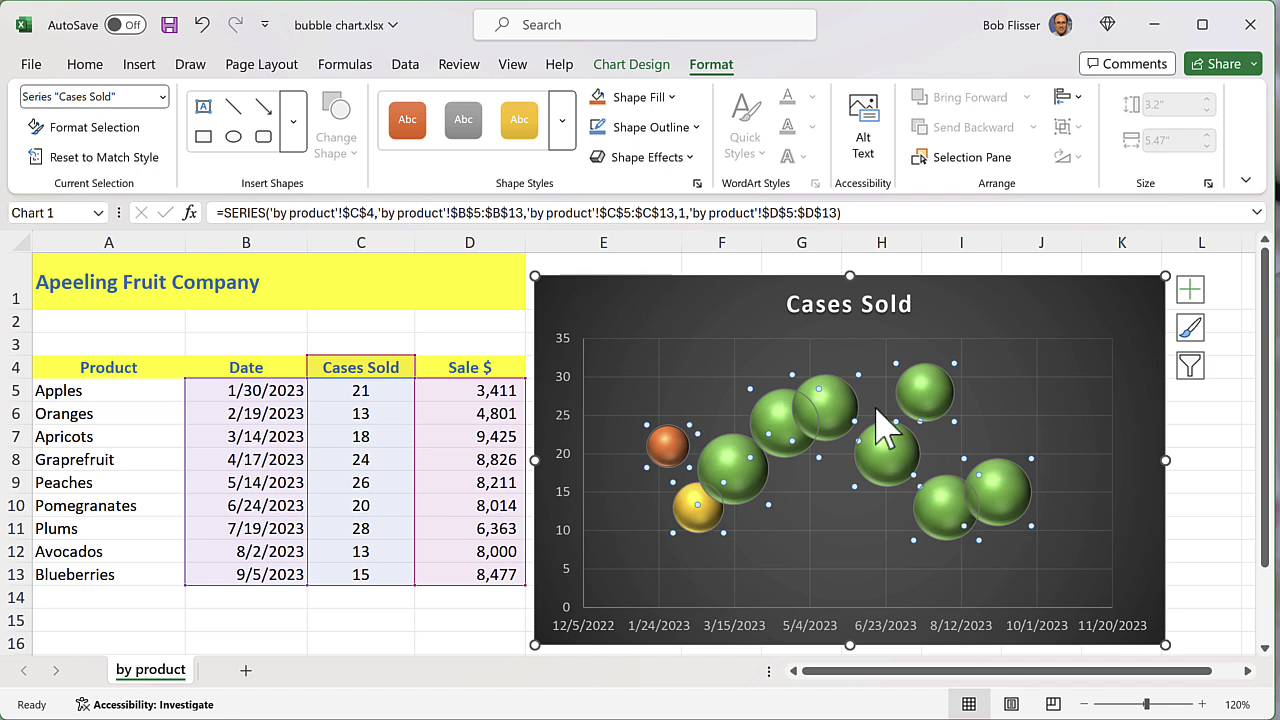
pyautogui.click(667, 443)
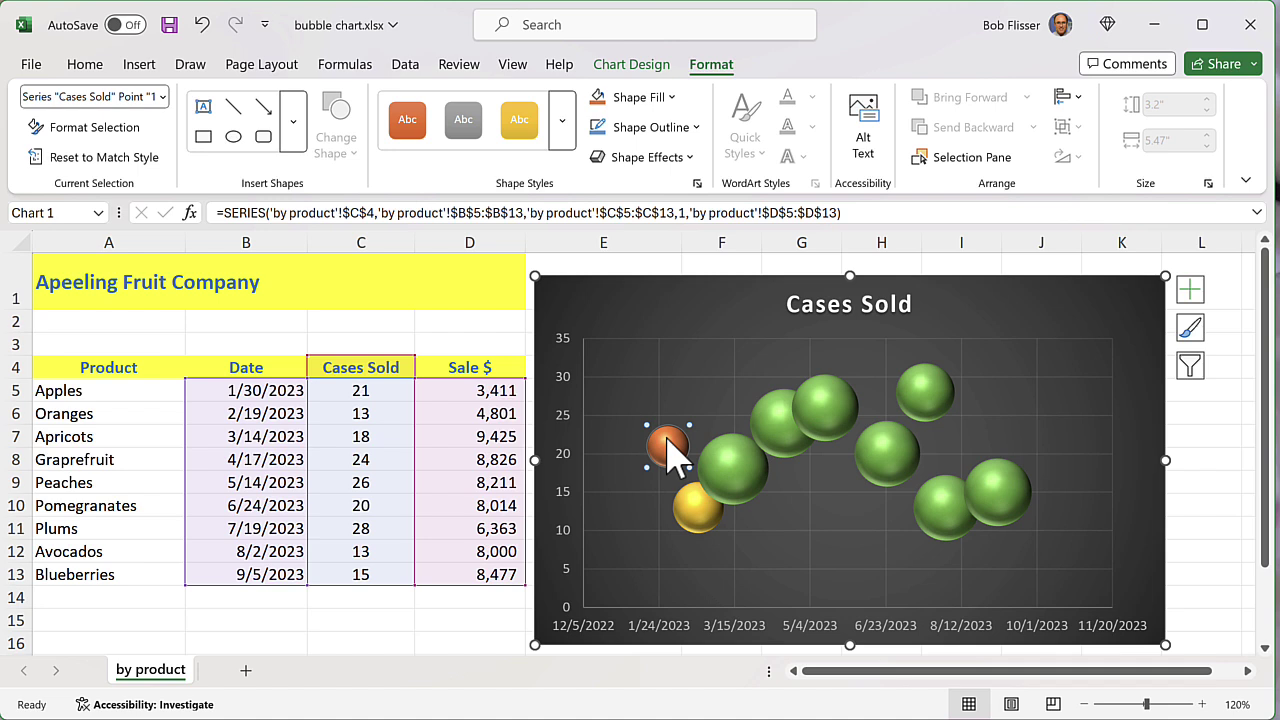
pyautogui.rightClick(670, 455)
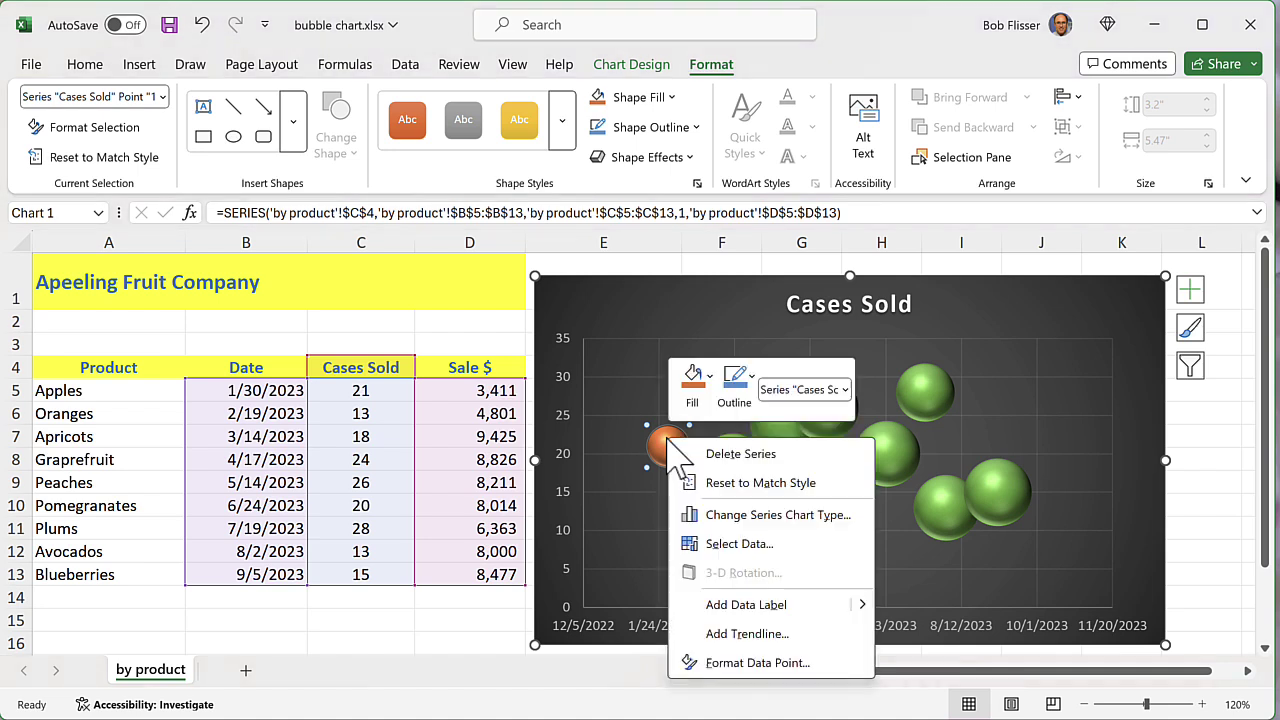
pyautogui.click(711, 386)
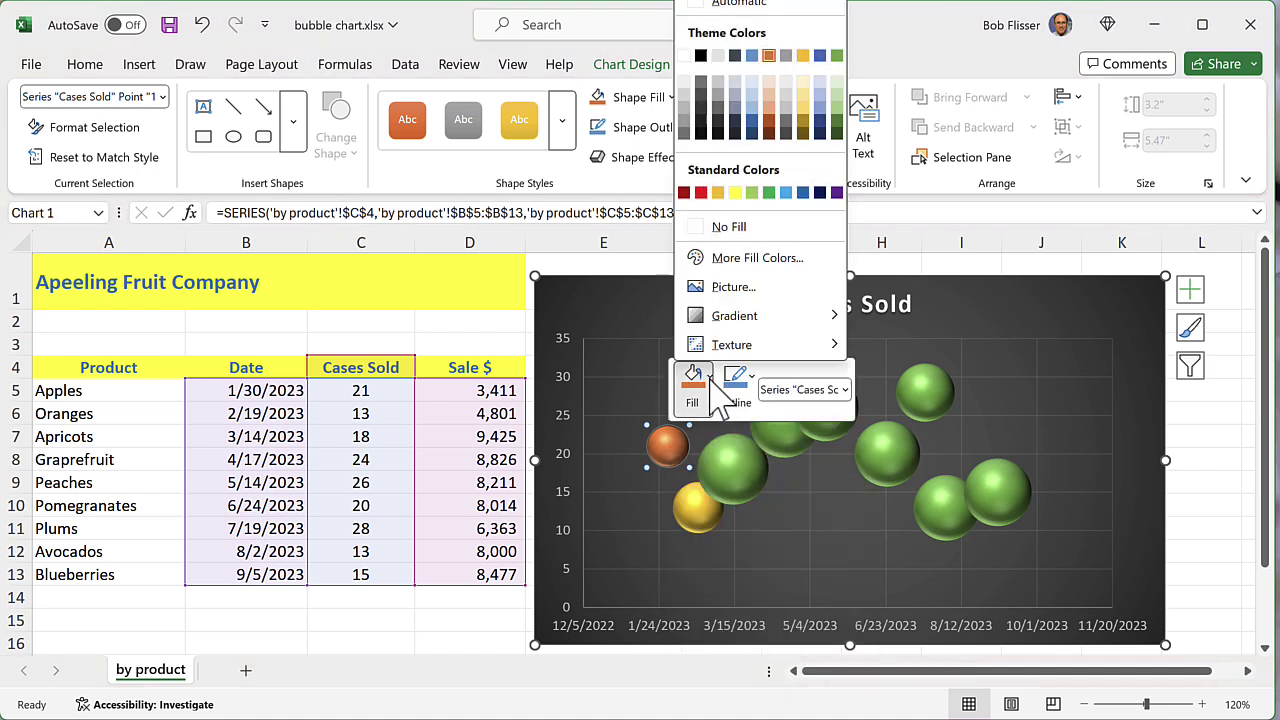
pyautogui.click(730, 287)
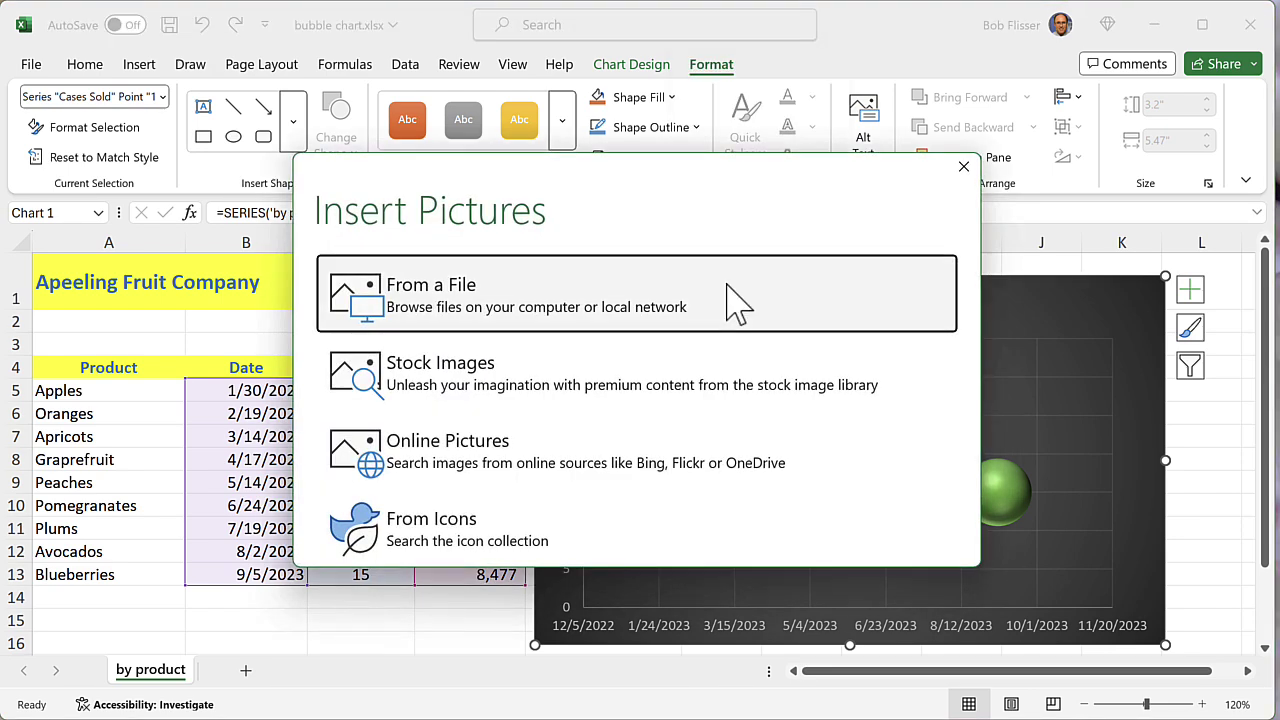
pyautogui.click(575, 303)
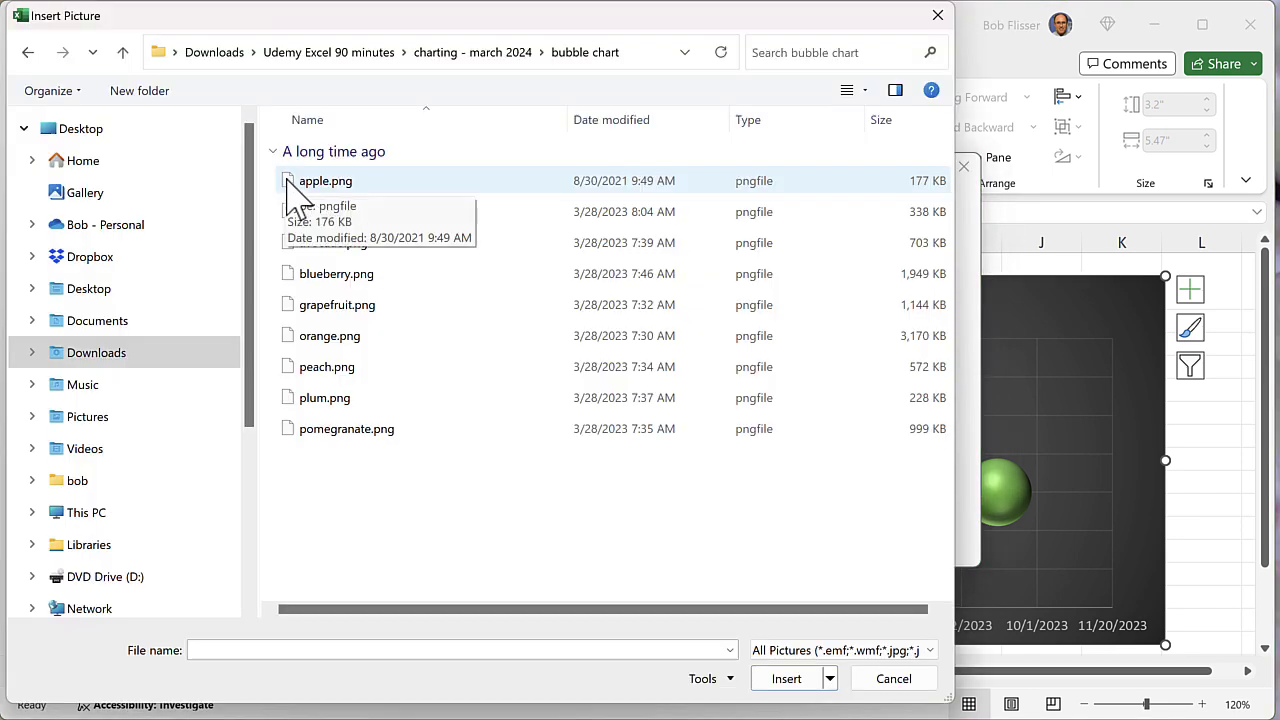
pyautogui.doubleClick(288, 180)
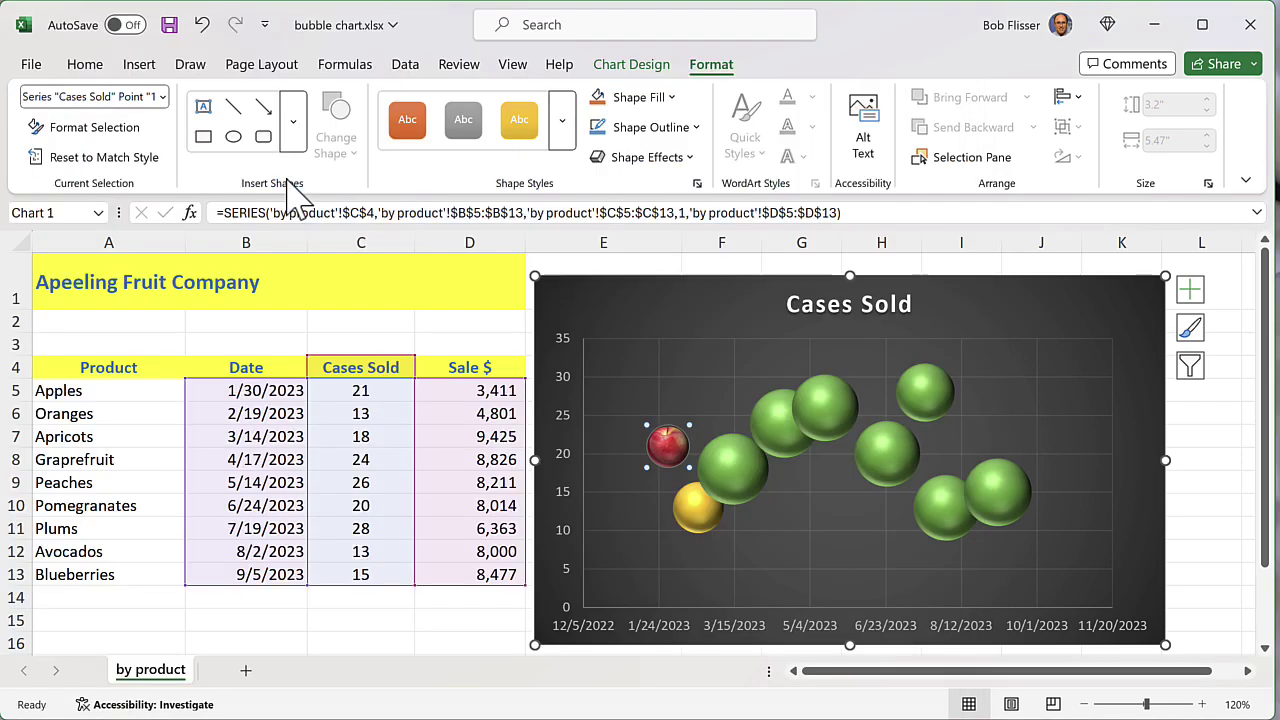
# Step: Fill the Oranges bubble with the picture file orange.png
pyautogui.click(700, 515)
pyautogui.rightClick(700, 515)
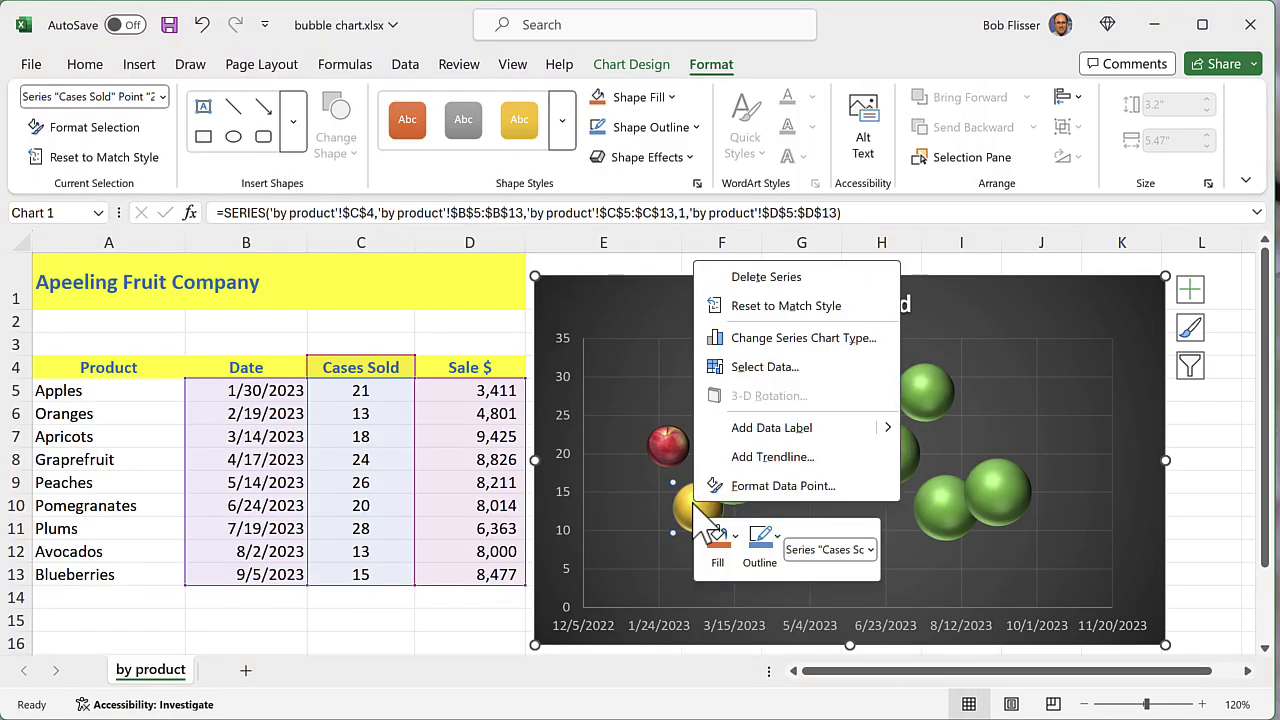
pyautogui.click(735, 540)
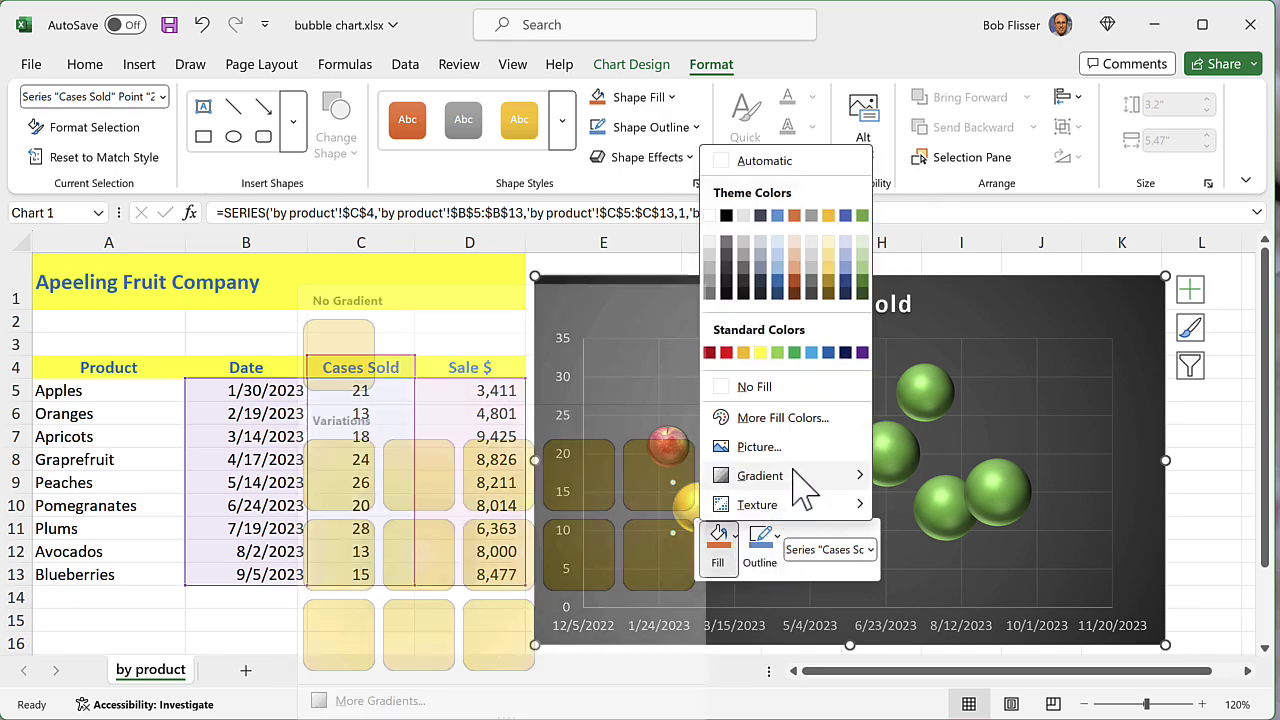
pyautogui.click(790, 450)
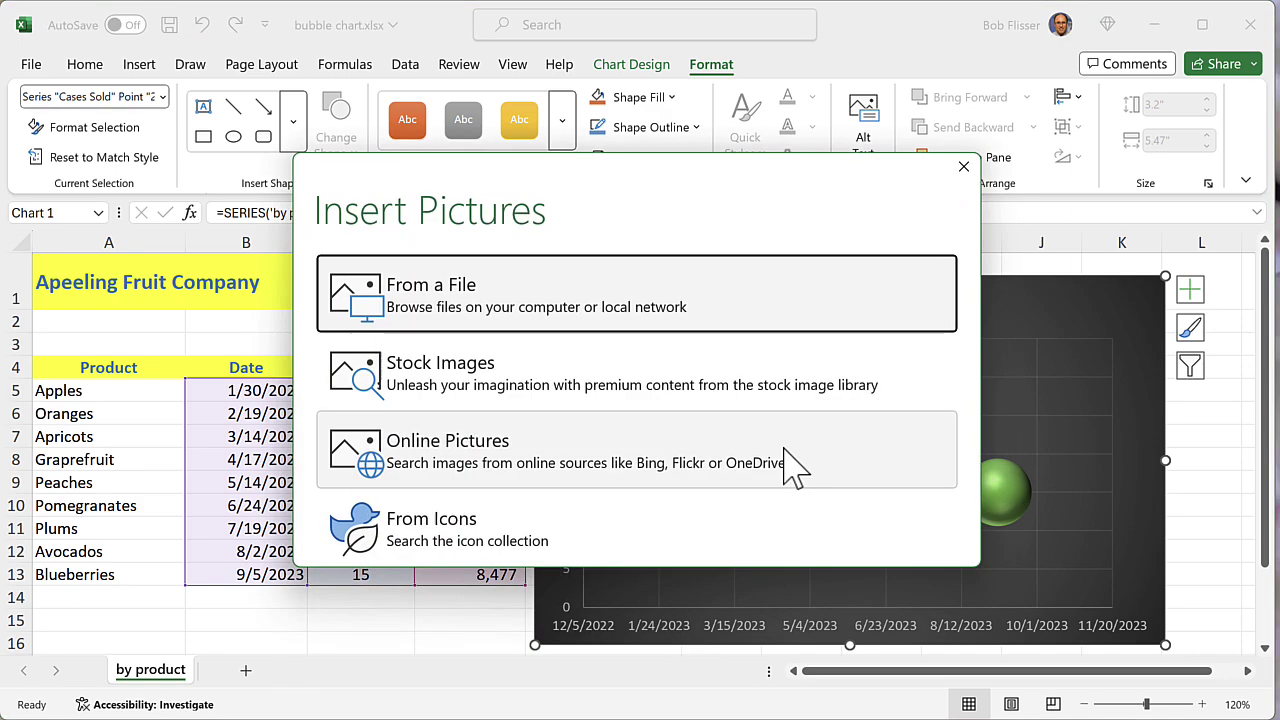
pyautogui.click(625, 305)
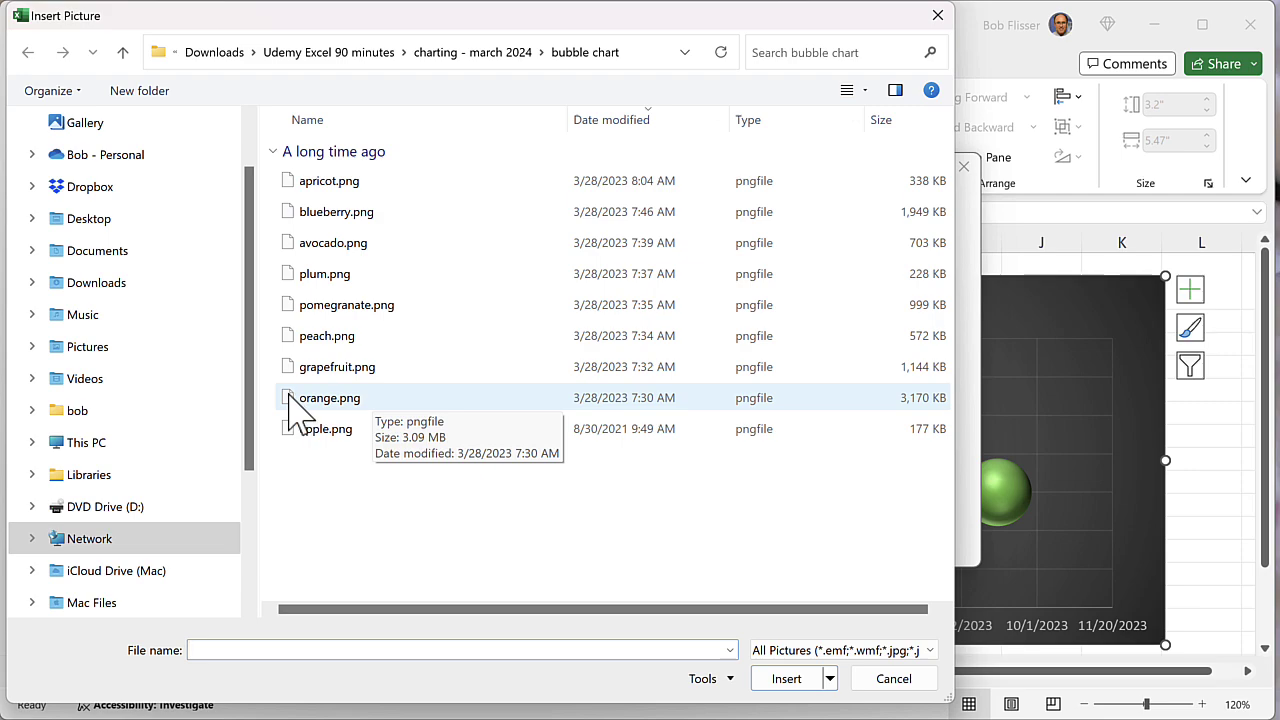
pyautogui.doubleClick(298, 405)
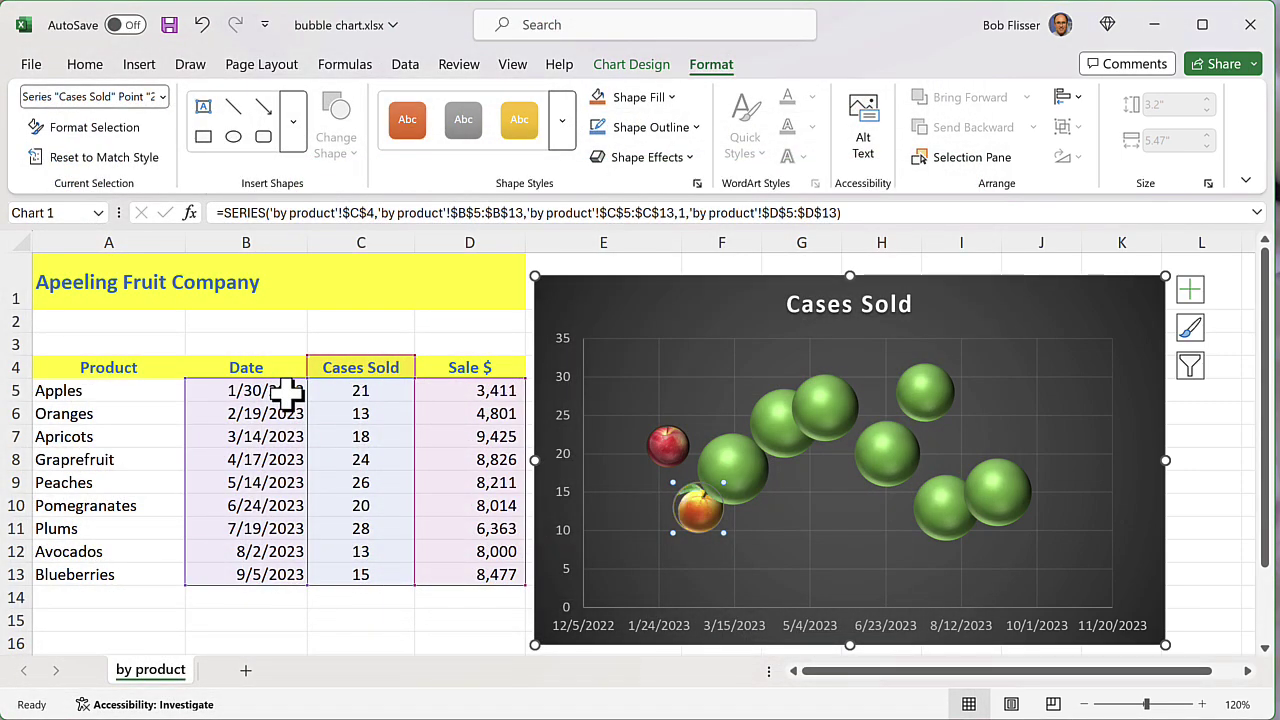
# Step: Fill the Apricots bubble, the third data point, with the picture file apricot.png
pyautogui.rightClick(736, 453)
pyautogui.click(776, 395)
pyautogui.click(802, 300)
pyautogui.click(480, 296)
pyautogui.doubleClick(292, 184)
# Step: Fill the Grapefruit bubble, the fourth data point, with the picture file grapefruit.png
pyautogui.click(772, 407)
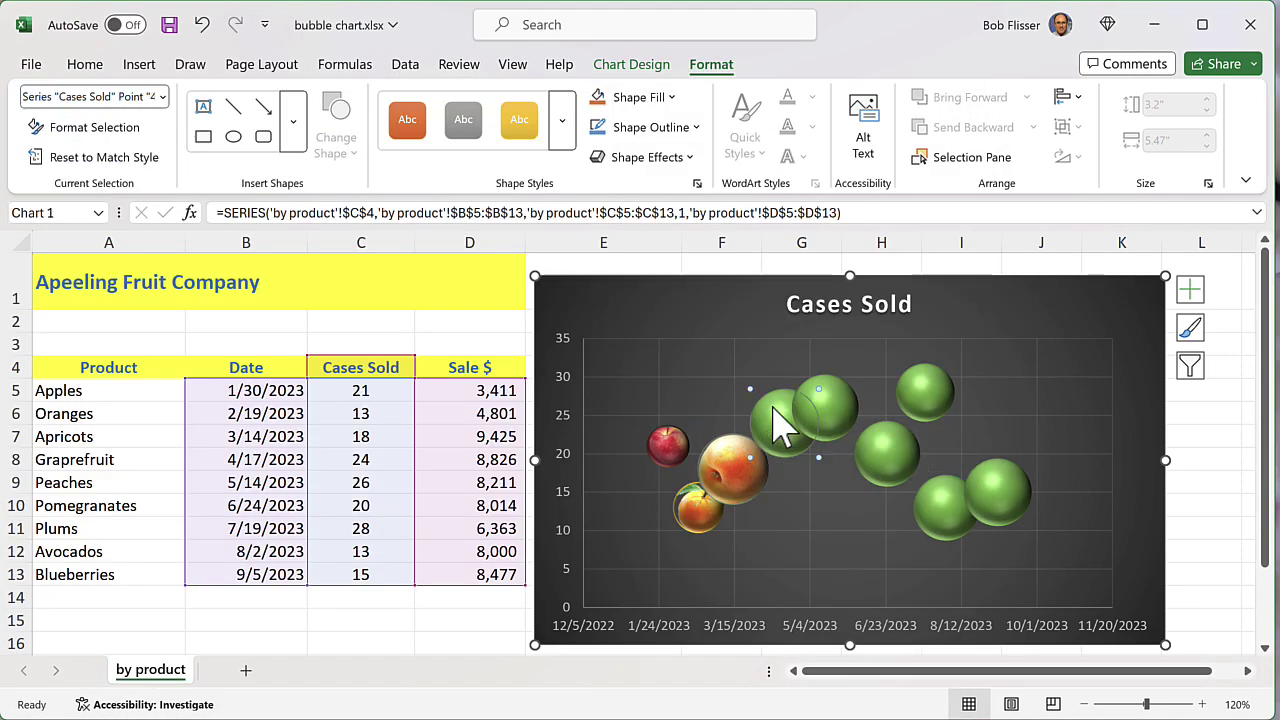
pyautogui.rightClick(772, 407)
pyautogui.click(816, 348)
pyautogui.click(839, 256)
pyautogui.click(468, 284)
pyautogui.doubleClick(335, 367)
# Step: Fill the Peaches bubble, the fifth data point, with the picture file peach.png
pyautogui.click(829, 405)
pyautogui.click(711, 65)
pyautogui.click(670, 98)
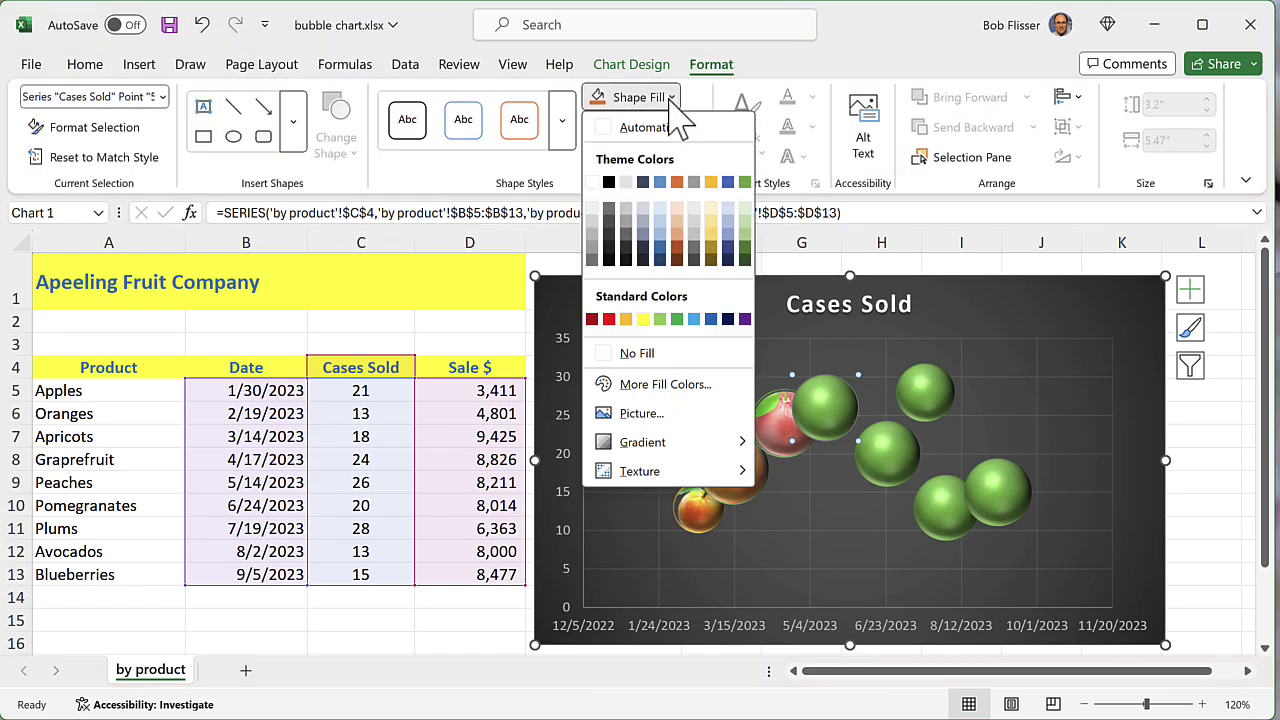
pyautogui.click(642, 412)
pyautogui.click(576, 286)
pyautogui.doubleClick(300, 337)
# Step: Fill the Pomegranates bubble, the sixth data point, with the picture file pomegranate.png
pyautogui.click(891, 452)
pyautogui.click(668, 98)
pyautogui.click(650, 412)
pyautogui.click(576, 290)
pyautogui.doubleClick(296, 306)
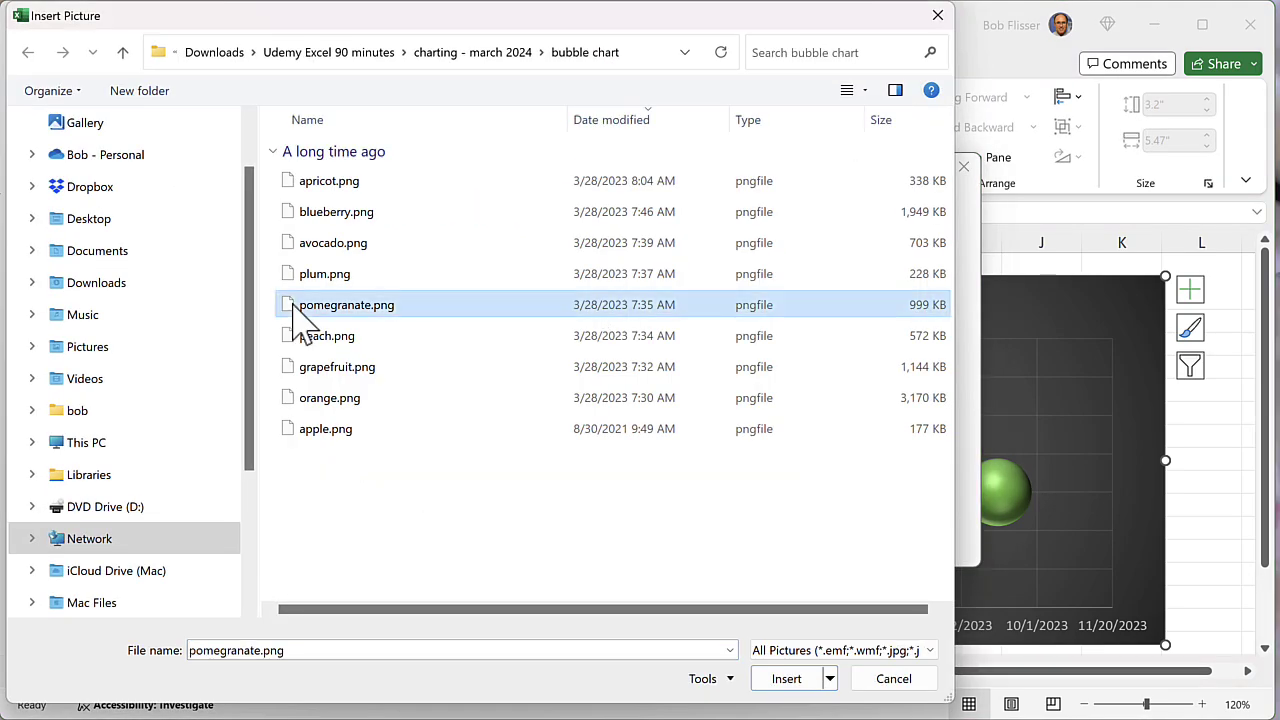
# Step: Fill the Plums bubble, the seventh data point, with the picture file plum.png
pyautogui.click(924, 388)
pyautogui.rightClick(924, 388)
pyautogui.click(948, 335)
pyautogui.click(968, 234)
pyautogui.click(576, 290)
pyautogui.doubleClick(288, 277)
# Step: Fill the Avocados bubble, the eighth data point, with the picture file avocado.png
pyautogui.rightClick(942, 504)
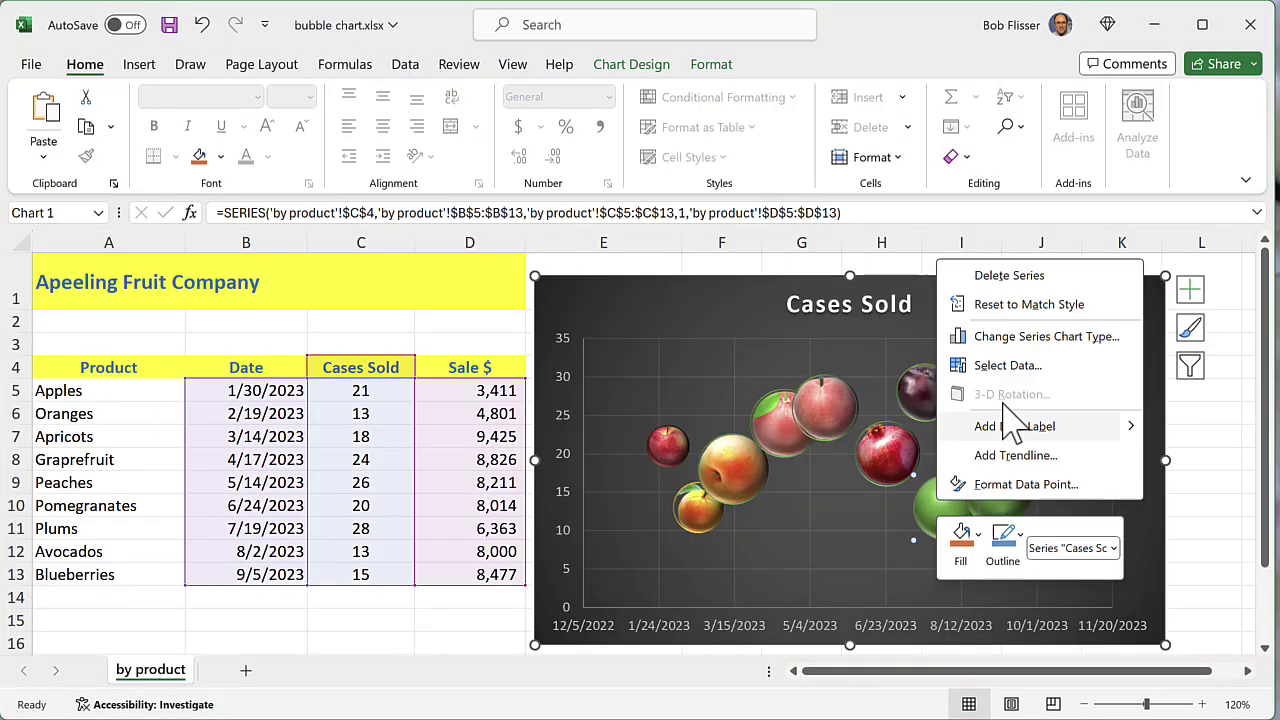
pyautogui.click(963, 545)
pyautogui.click(988, 450)
pyautogui.click(590, 292)
pyautogui.doubleClick(292, 243)
# Step: Fill the Blueberries bubble, the last data point, with the picture file blueberry.png and reselect the whole chart area
pyautogui.click(998, 491)
pyautogui.rightClick(998, 491)
pyautogui.click(1036, 532)
pyautogui.click(1058, 436)
pyautogui.click(600, 292)
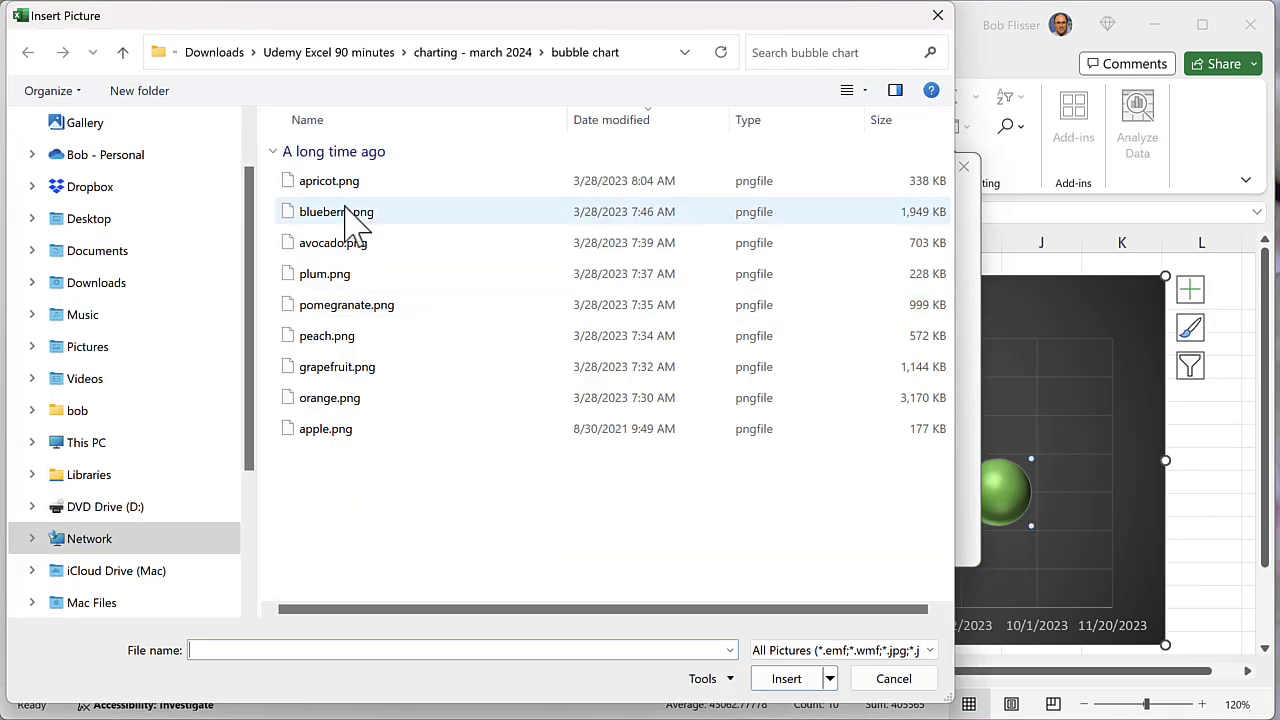
pyautogui.doubleClick(310, 213)
pyautogui.click(668, 305)
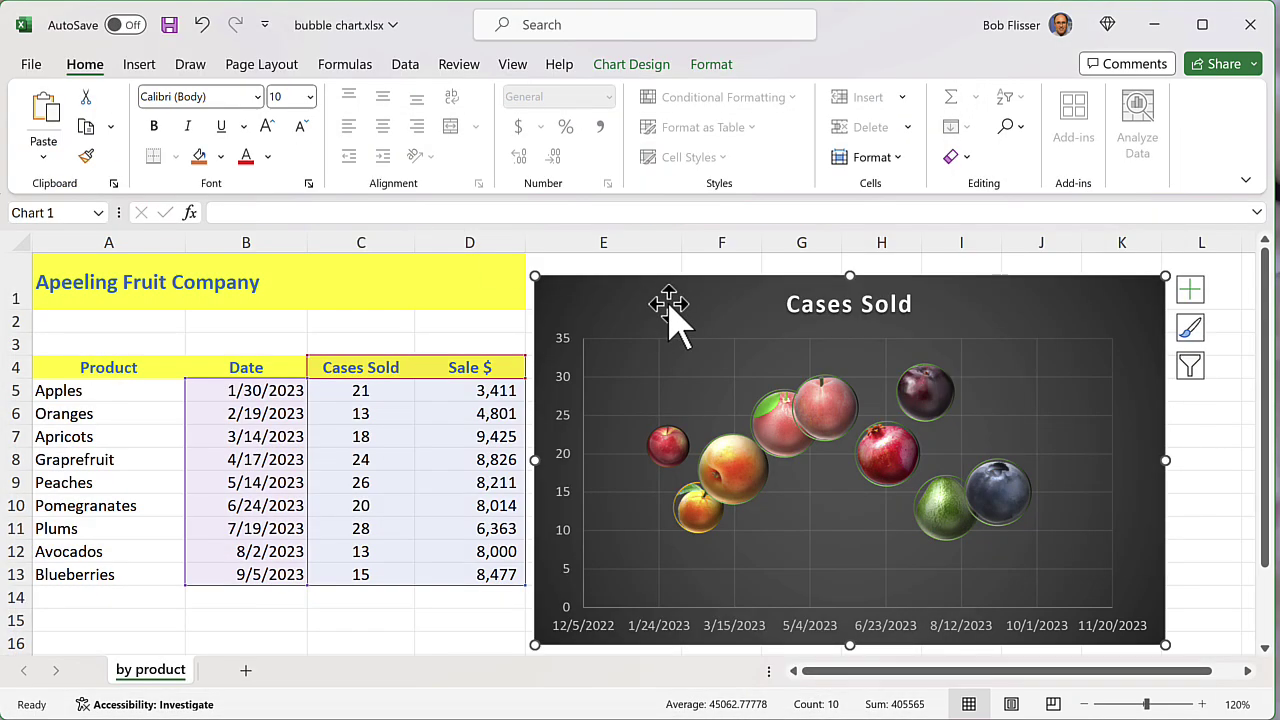